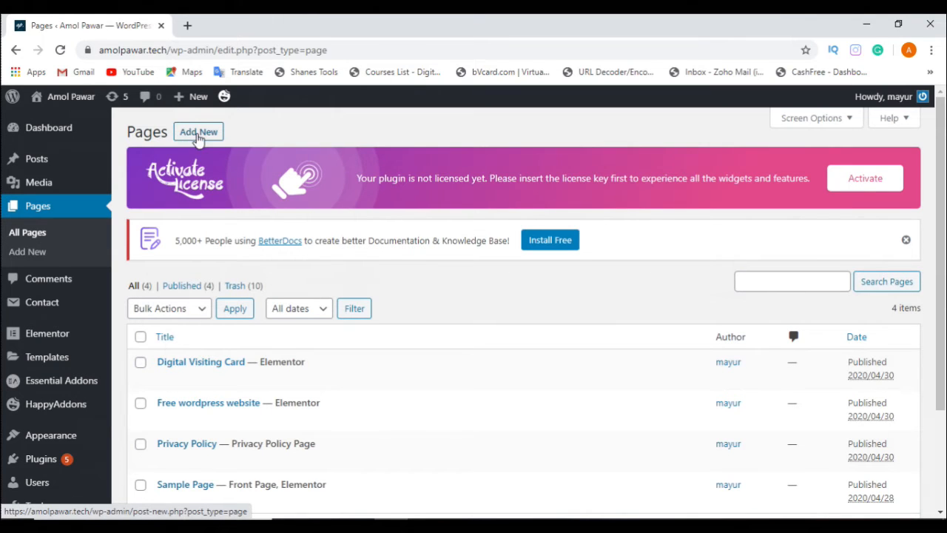
Step: Create a new page and go through the block editor's welcome guide to its end
{"action": "left_click", "coordinate": [197, 138]}
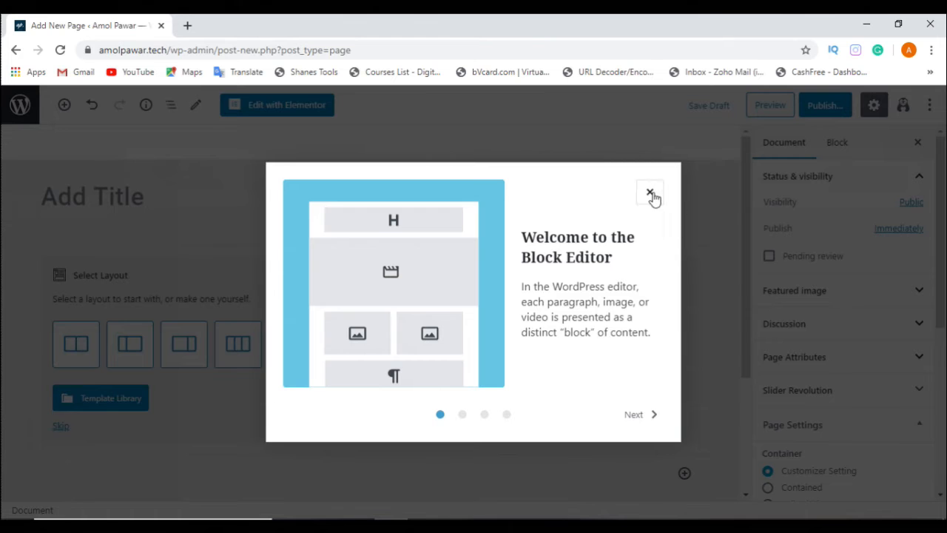
{"action": "left_click", "coordinate": [651, 417]}
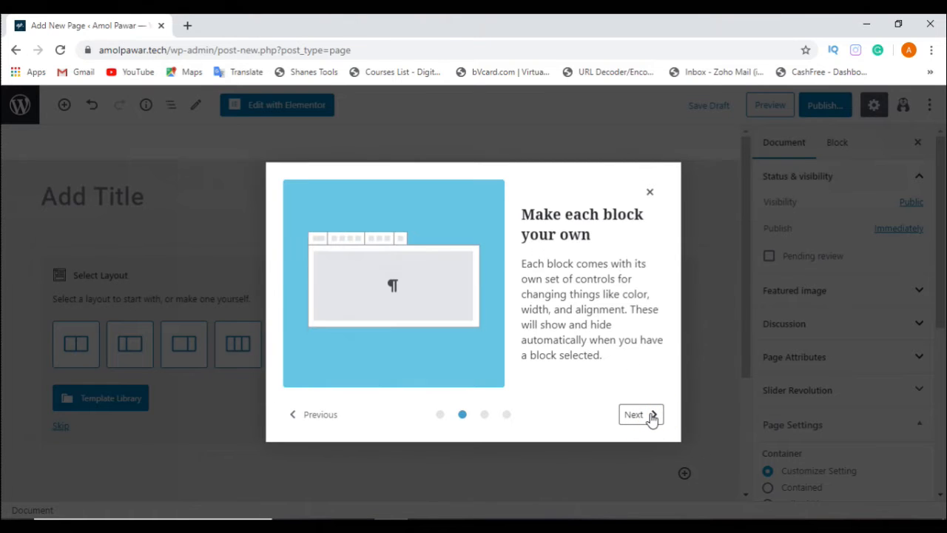
{"action": "left_click", "coordinate": [651, 417]}
{"action": "left_click", "coordinate": [651, 417]}
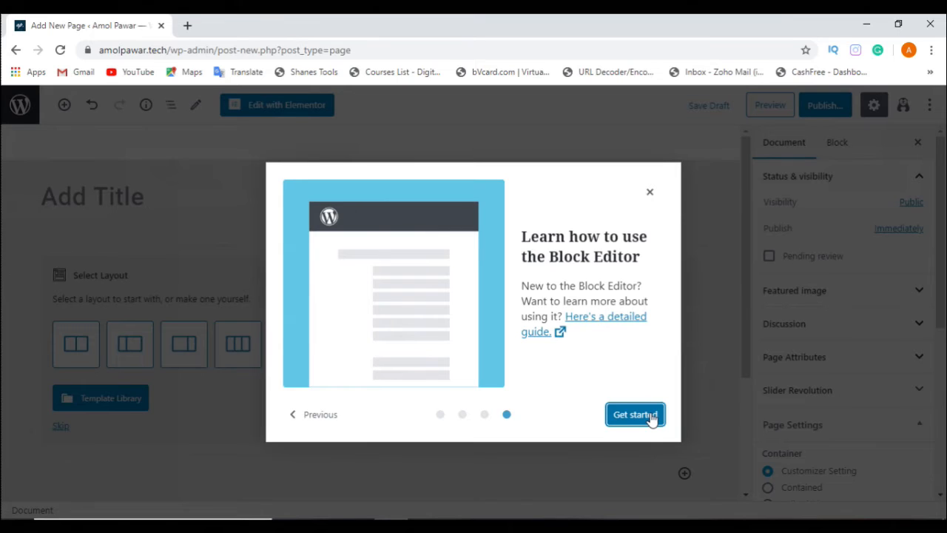
{"action": "left_click", "coordinate": [635, 414]}
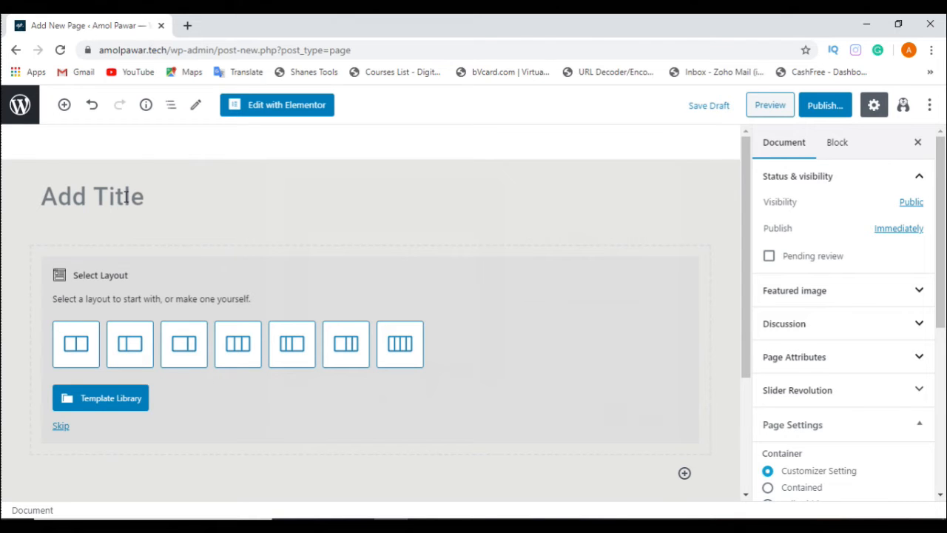
Step: Examine the new page's title area, the layout choices below it and the document settings
{"action": "left_click", "coordinate": [162, 196]}
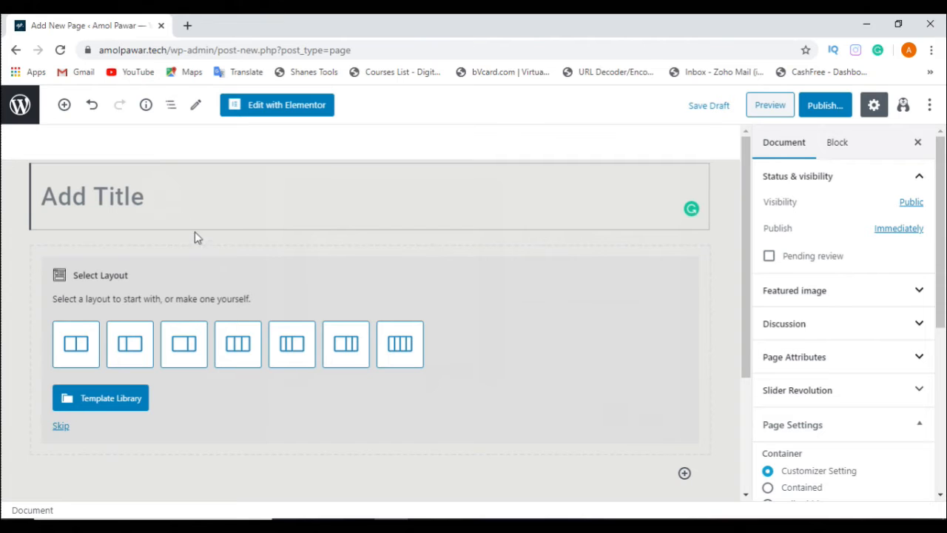
{"action": "scroll", "coordinate": [196, 236], "scroll_direction": "down", "scroll_amount": 1}
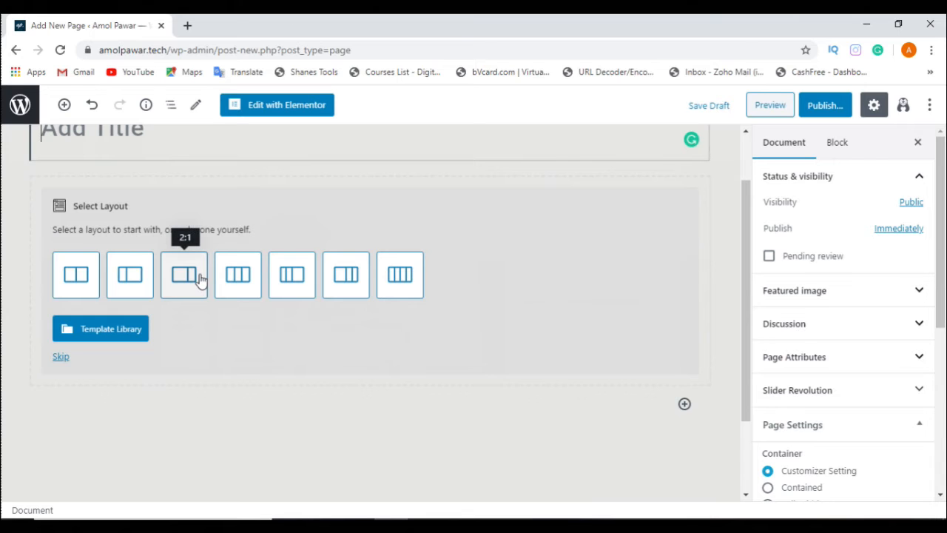
{"action": "scroll", "coordinate": [200, 278], "scroll_direction": "down", "scroll_amount": 2}
{"action": "scroll", "coordinate": [782, 307], "scroll_direction": "down", "scroll_amount": 1}
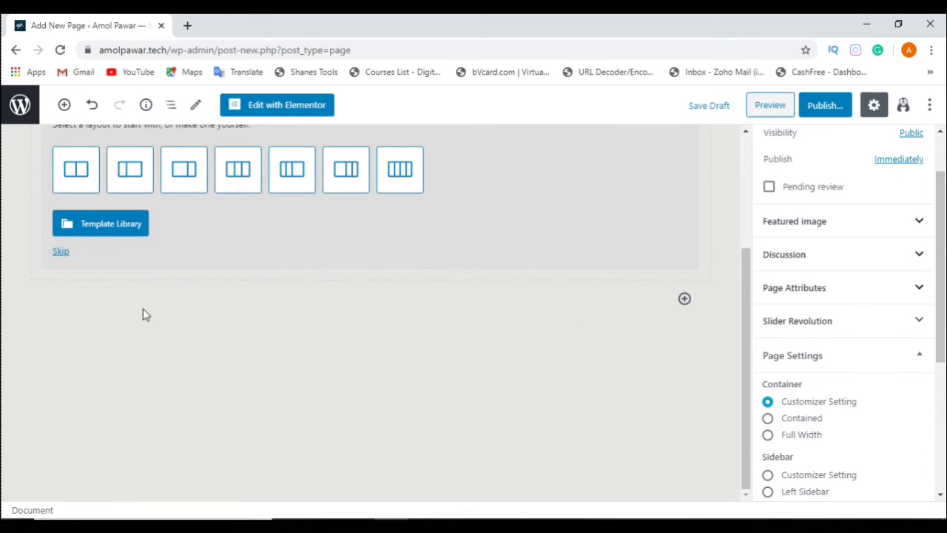
{"action": "scroll", "coordinate": [146, 314], "scroll_direction": "up", "scroll_amount": 2}
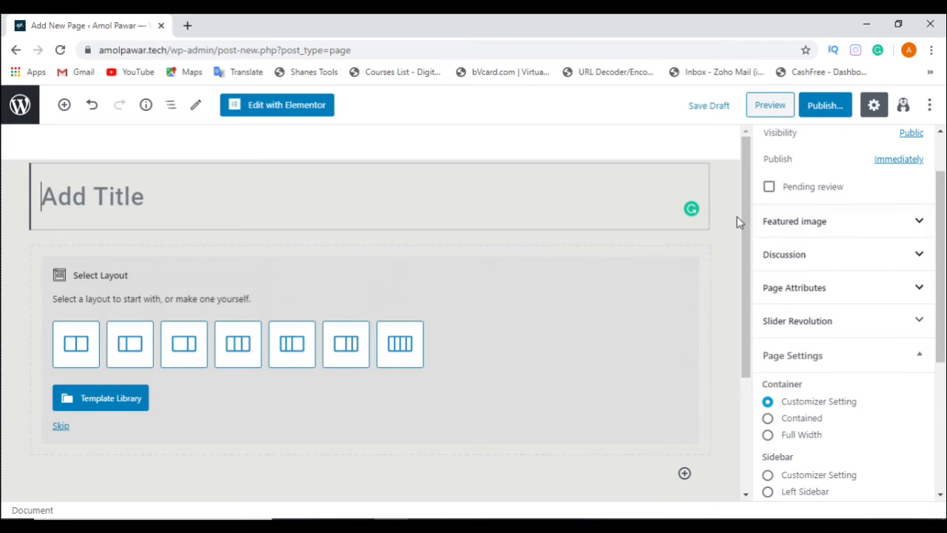
{"action": "scroll", "coordinate": [879, 223], "scroll_direction": "up", "scroll_amount": 1}
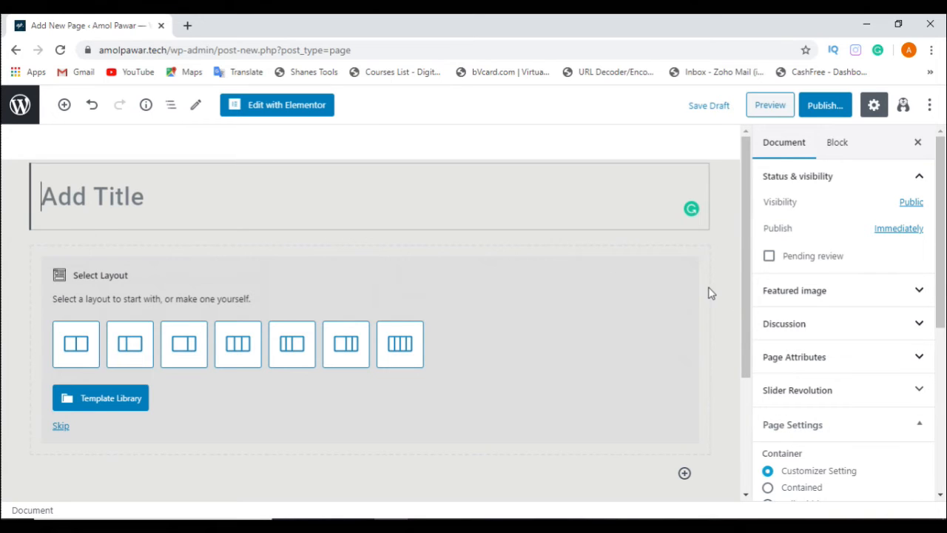
Step: Expand the Featured image, Discussion and Page Attributes sections of the page's document settings
{"action": "left_click", "coordinate": [822, 110]}
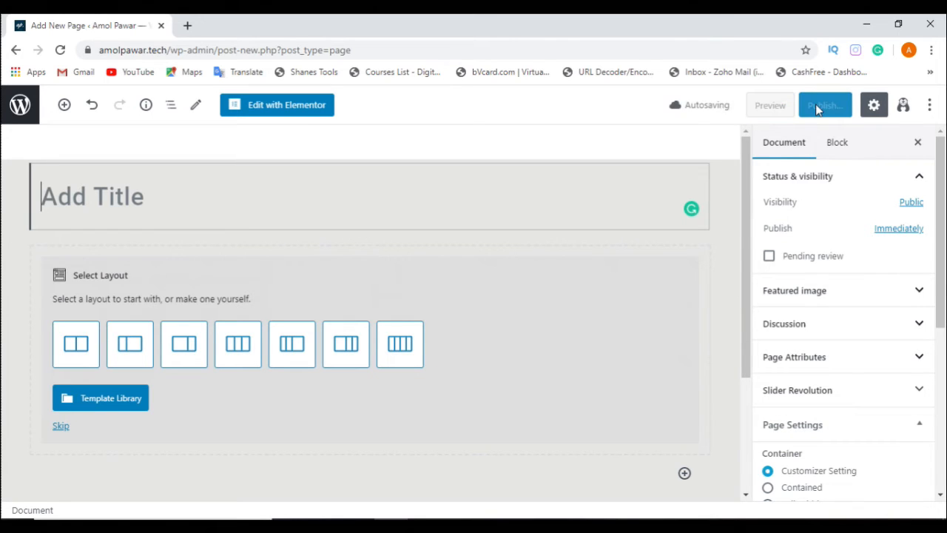
{"action": "left_click", "coordinate": [851, 296]}
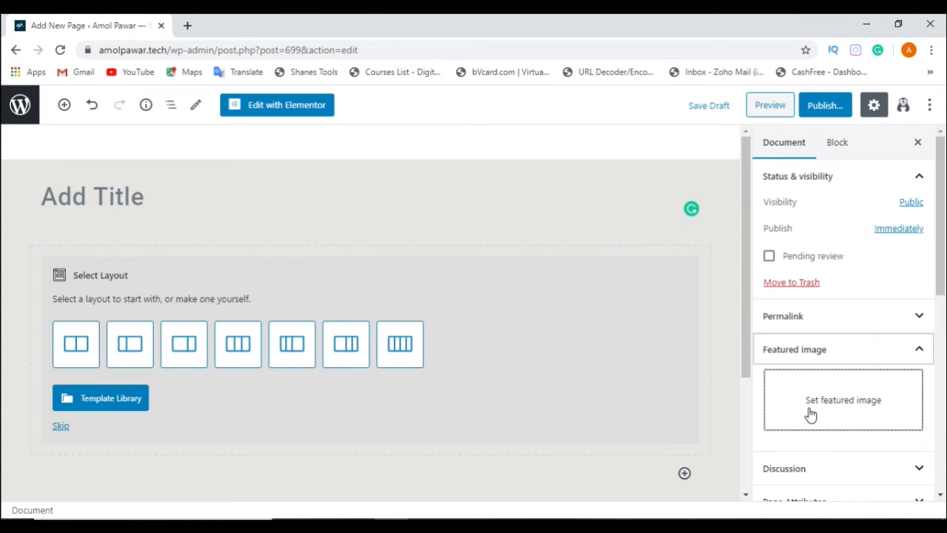
{"action": "scroll", "coordinate": [811, 416], "scroll_direction": "down", "scroll_amount": 3}
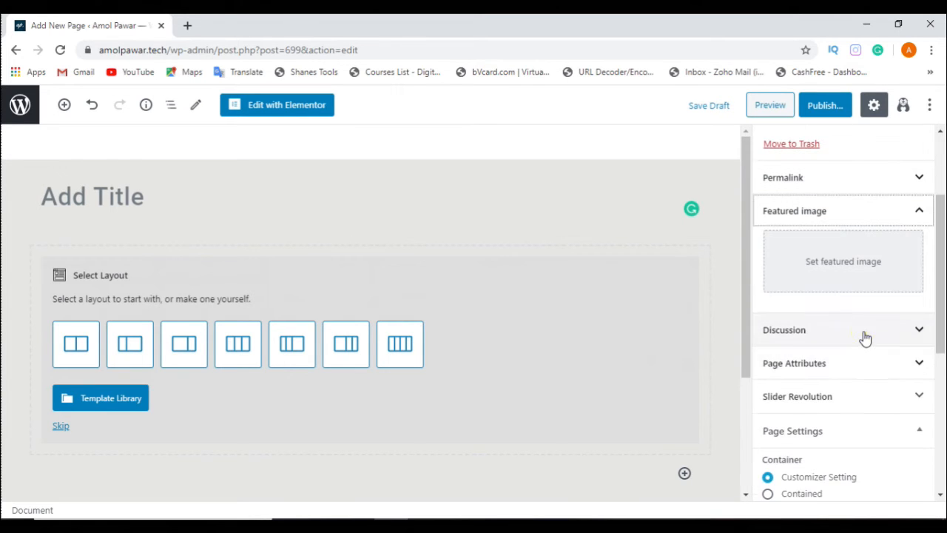
{"action": "left_click", "coordinate": [864, 337]}
{"action": "left_click", "coordinate": [893, 341]}
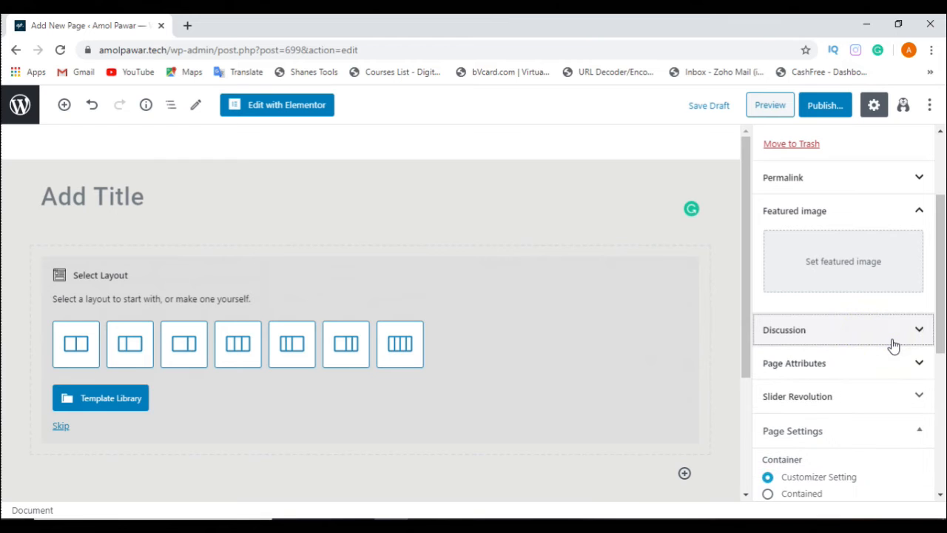
{"action": "left_click", "coordinate": [892, 341]}
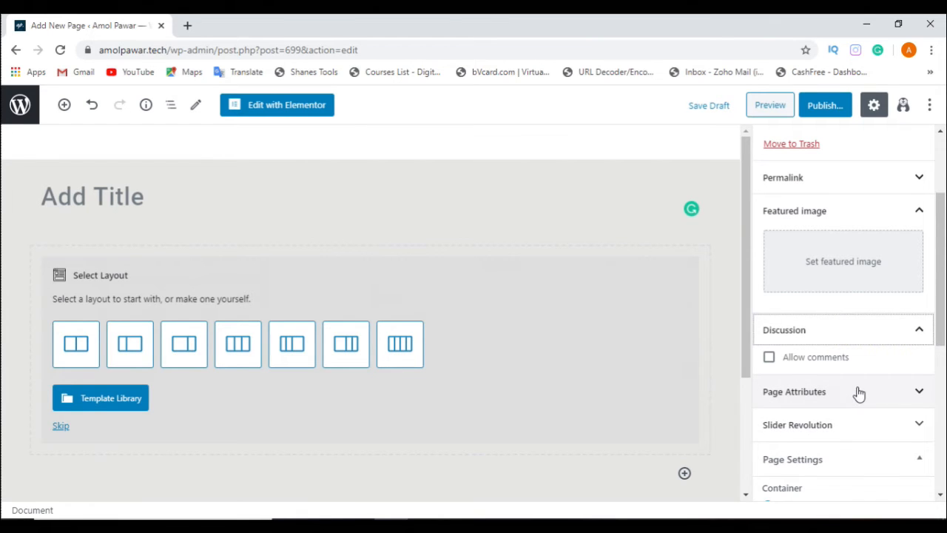
{"action": "left_click", "coordinate": [858, 392]}
{"action": "scroll", "coordinate": [892, 396], "scroll_direction": "down", "scroll_amount": 2}
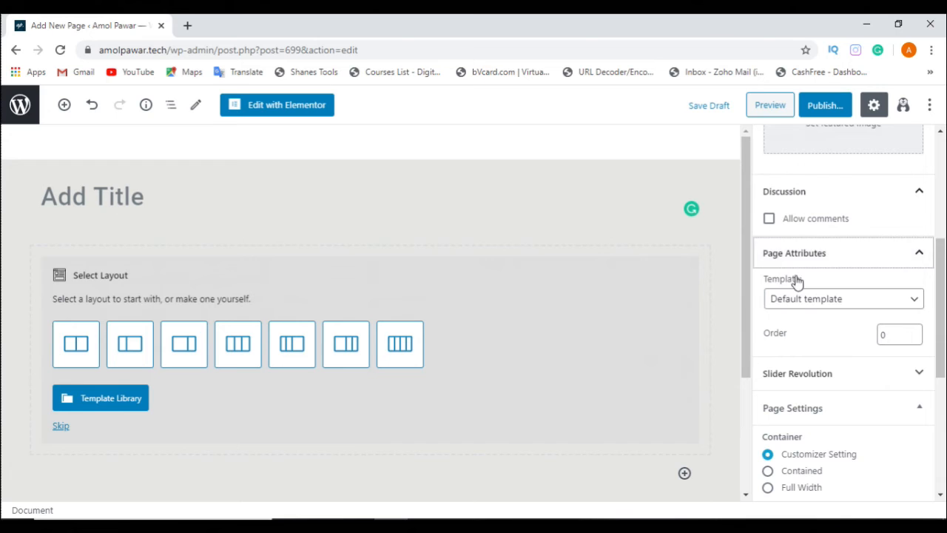
Step: Review the available page templates, collapse Page Attributes and check the Slider Revolution section
{"action": "left_click", "coordinate": [856, 302]}
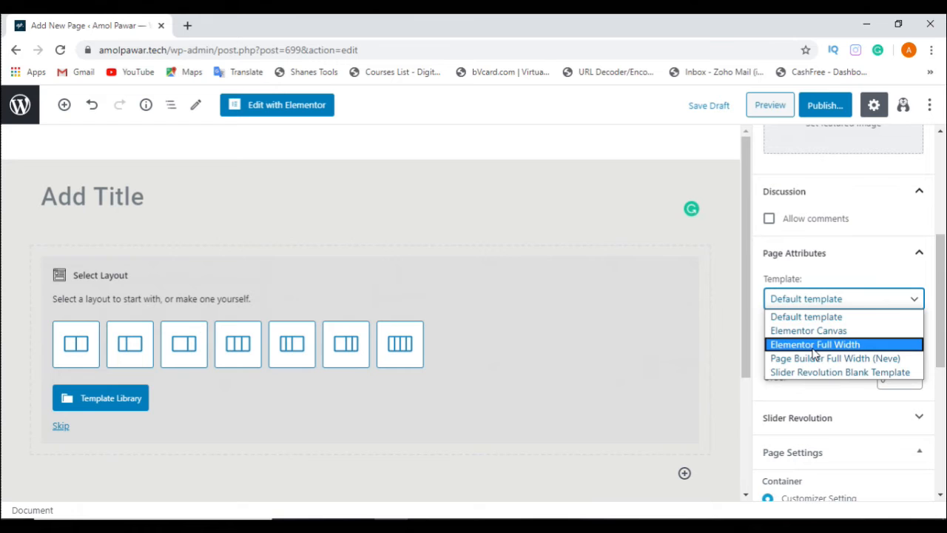
{"action": "left_click", "coordinate": [756, 396]}
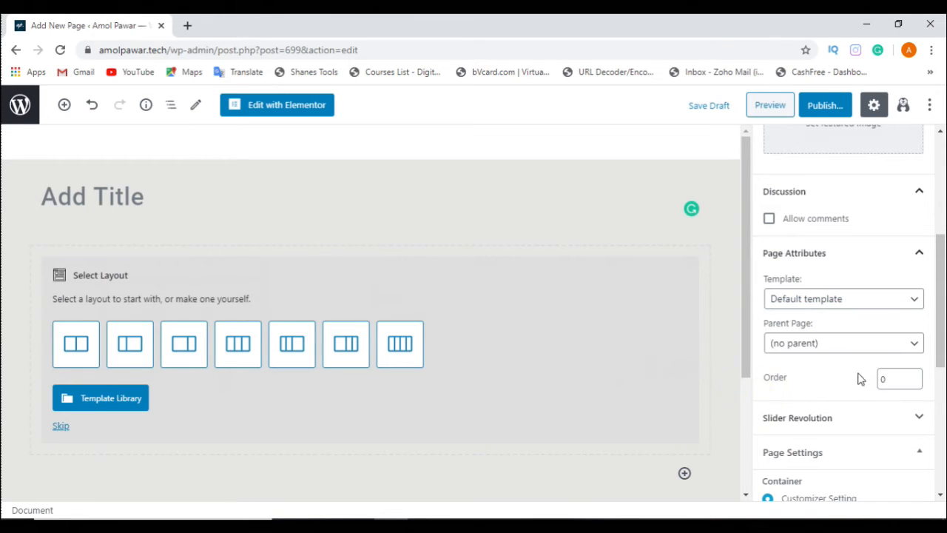
{"action": "left_click", "coordinate": [907, 253]}
{"action": "left_click", "coordinate": [902, 293]}
{"action": "left_click", "coordinate": [902, 293]}
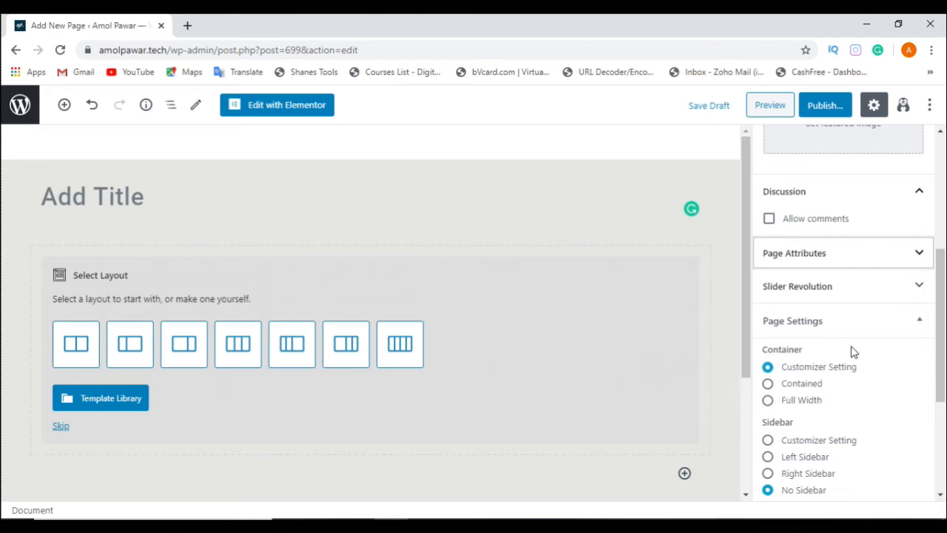
Step: Examine the page's container, sidebar, component and content width settings
{"action": "scroll", "coordinate": [902, 368], "scroll_direction": "down", "scroll_amount": 2}
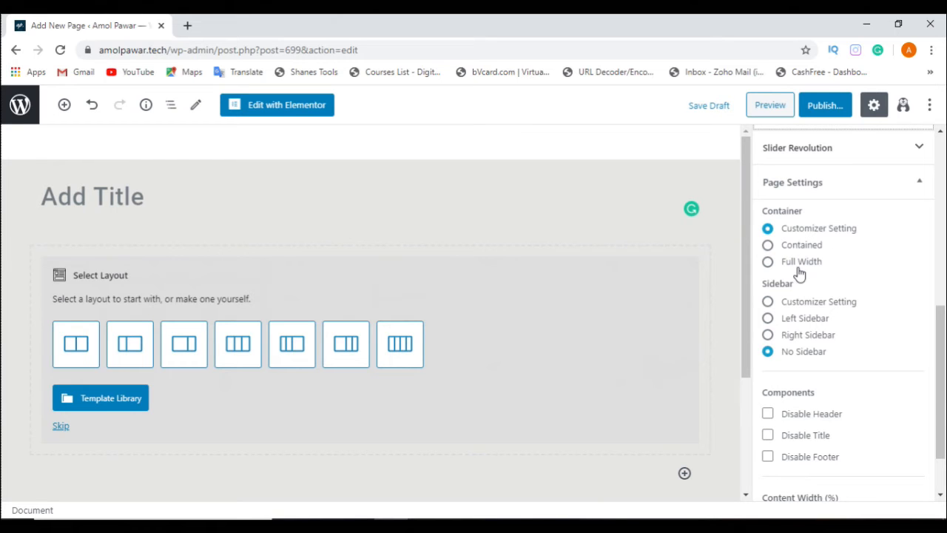
{"action": "scroll", "coordinate": [845, 318], "scroll_direction": "down", "scroll_amount": 1}
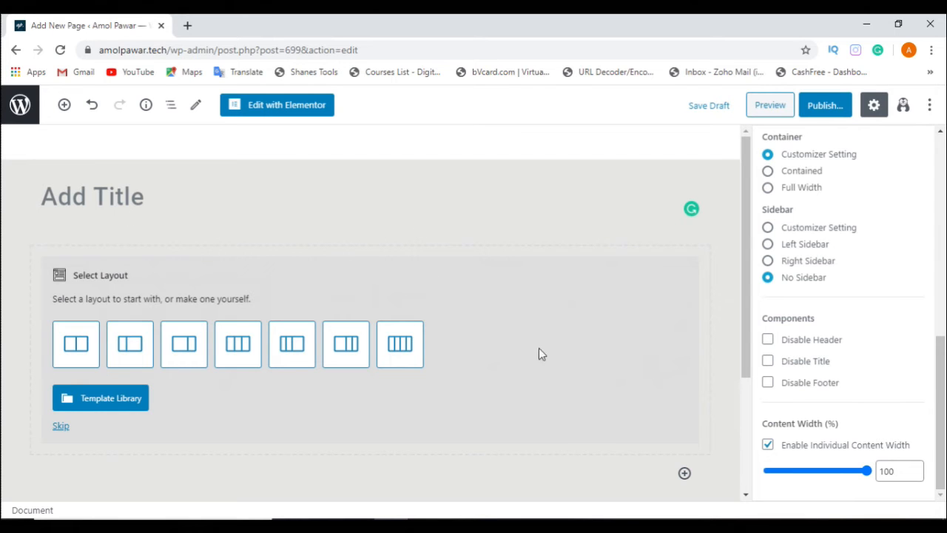
{"action": "scroll", "coordinate": [708, 417], "scroll_direction": "down", "scroll_amount": 3}
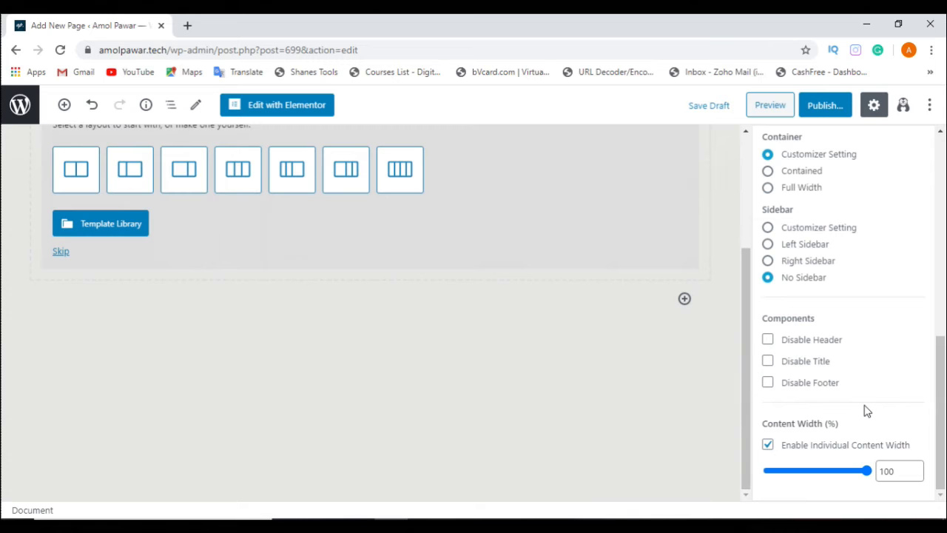
{"action": "scroll", "coordinate": [858, 392], "scroll_direction": "up", "scroll_amount": 10}
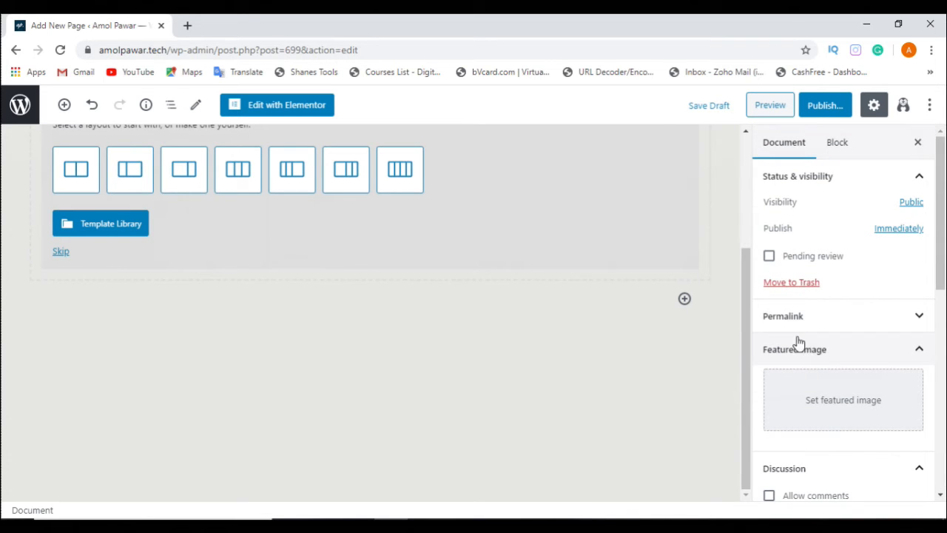
{"action": "scroll", "coordinate": [380, 327], "scroll_direction": "up", "scroll_amount": 3}
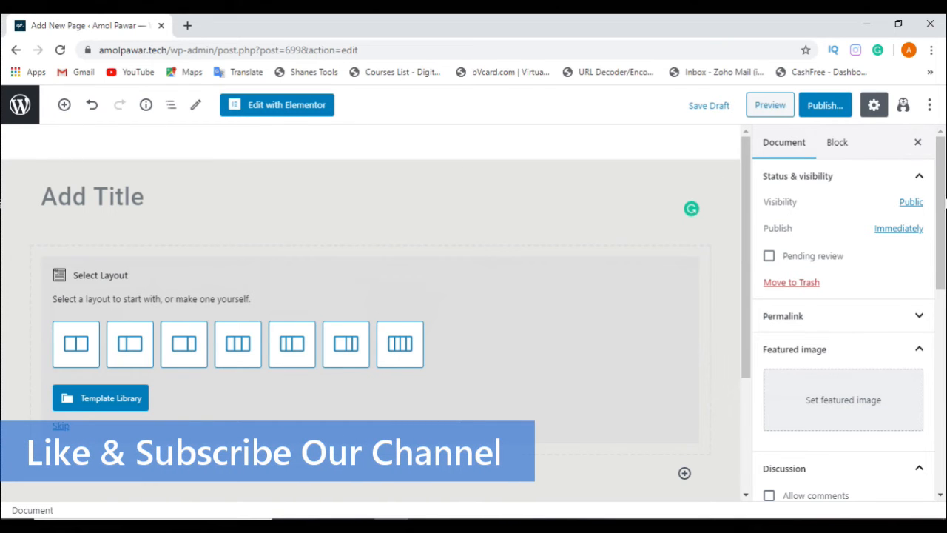
Step: Hide the document settings and review the editor's view, editor, plugin and tool options
{"action": "left_click", "coordinate": [918, 144]}
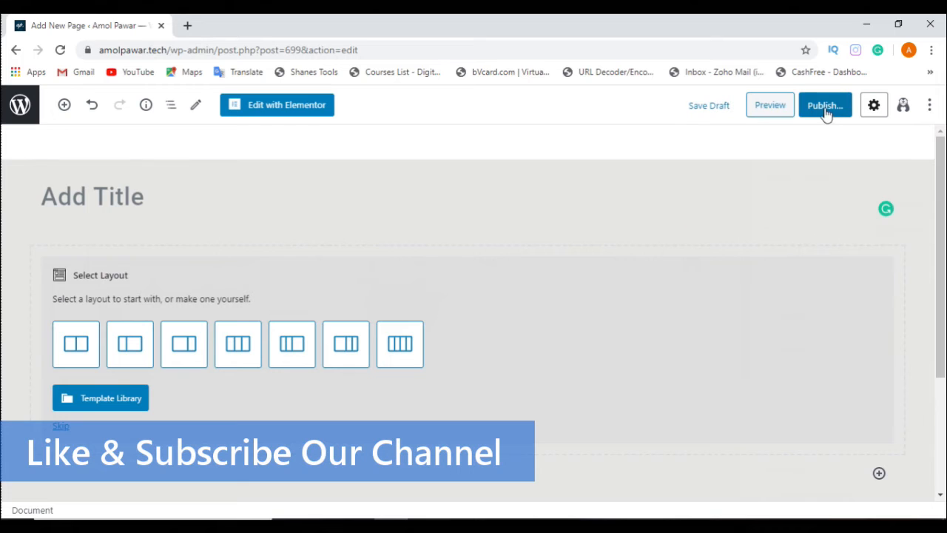
{"action": "left_click", "coordinate": [930, 108]}
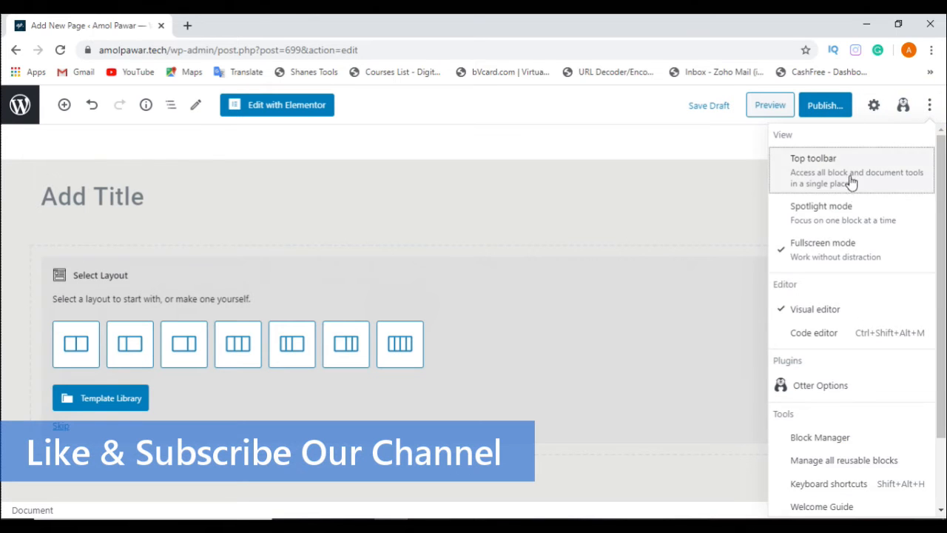
{"action": "scroll", "coordinate": [850, 185], "scroll_direction": "down", "scroll_amount": 2}
Step: Leave the block editor for the site's administration area and open the page for adding new plugins
{"action": "left_click", "coordinate": [18, 107]}
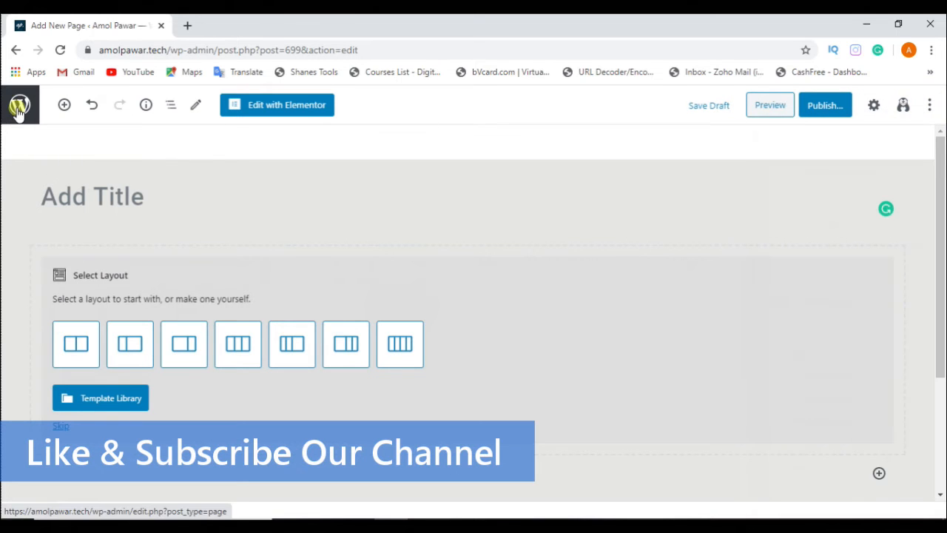
{"action": "left_click", "coordinate": [530, 128]}
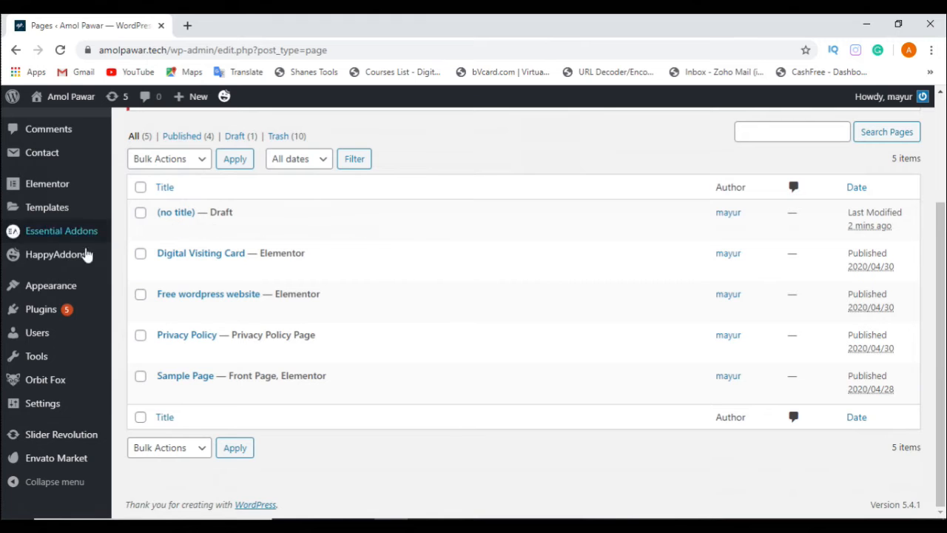
{"action": "left_click", "coordinate": [38, 311]}
{"action": "scroll", "coordinate": [125, 364], "scroll_direction": "up", "scroll_amount": 3}
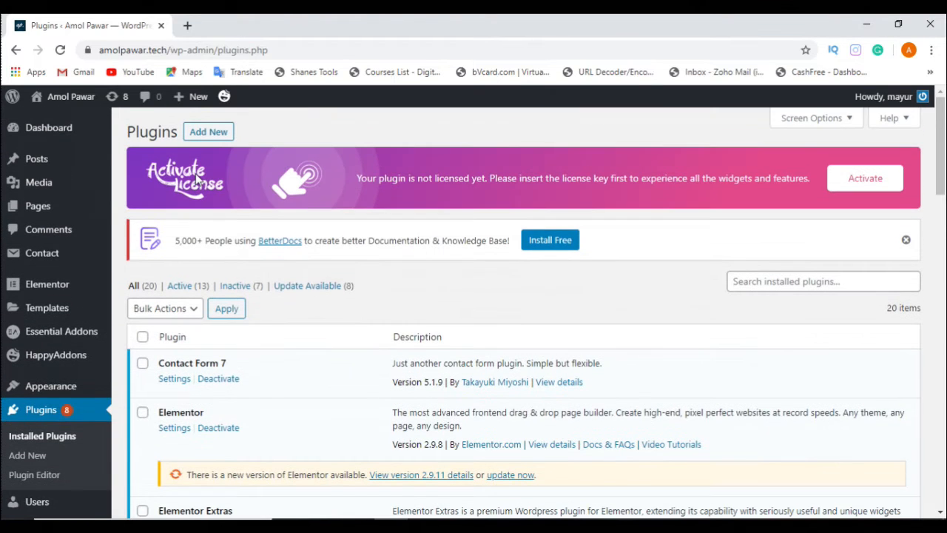
{"action": "left_click", "coordinate": [205, 131]}
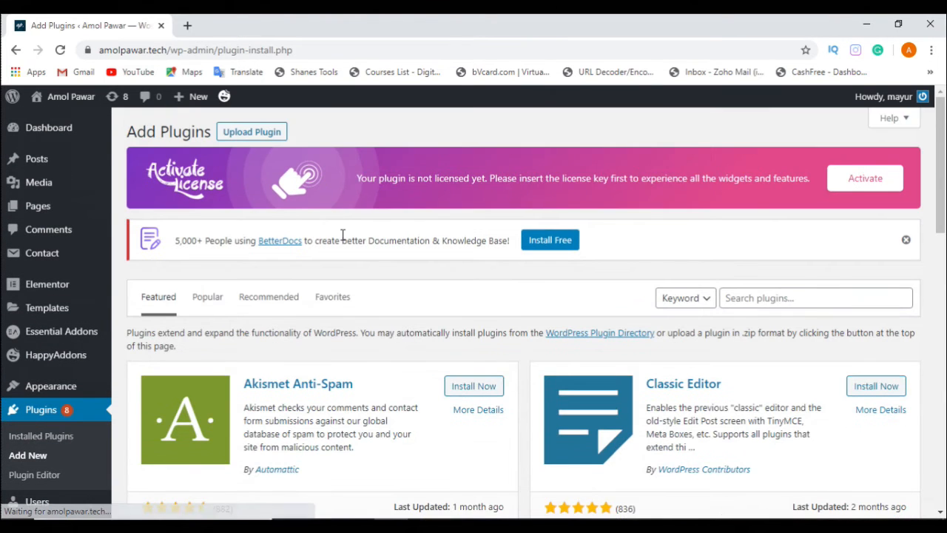
Step: Install the Classic Editor plugin from the featured plugins
{"action": "scroll", "coordinate": [343, 238], "scroll_direction": "down", "scroll_amount": 3}
{"action": "scroll", "coordinate": [661, 343], "scroll_direction": "up", "scroll_amount": 2}
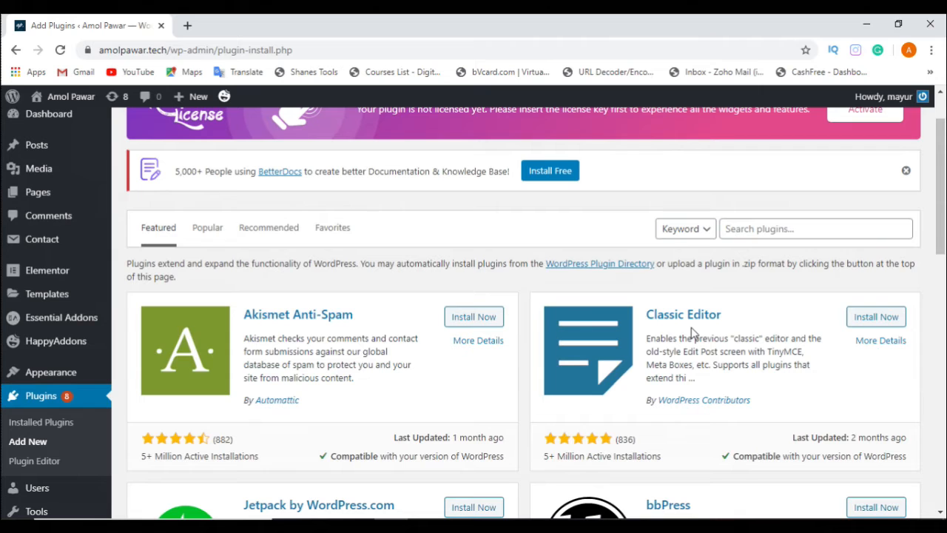
{"action": "left_click", "coordinate": [877, 323]}
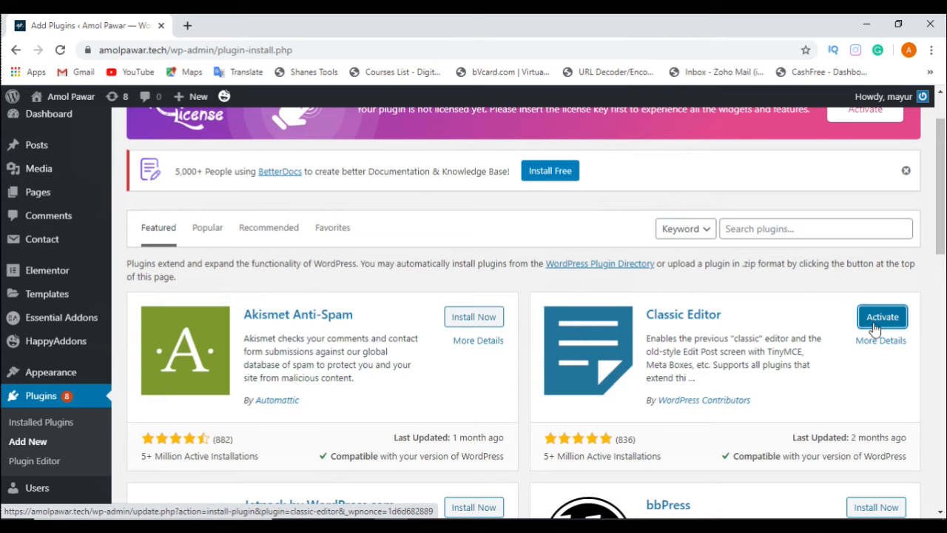
Step: Browse the featured plugins, comparing the Gutenberg entry with the Classic Editor entry's description, rating and installations
{"action": "scroll", "coordinate": [875, 328], "scroll_direction": "down", "scroll_amount": 5}
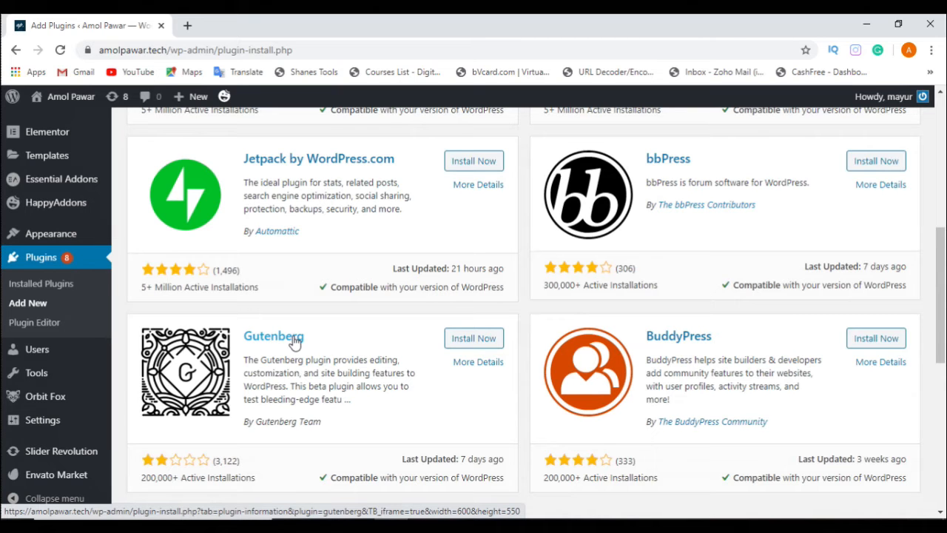
{"action": "scroll", "coordinate": [294, 341], "scroll_direction": "up", "scroll_amount": 1}
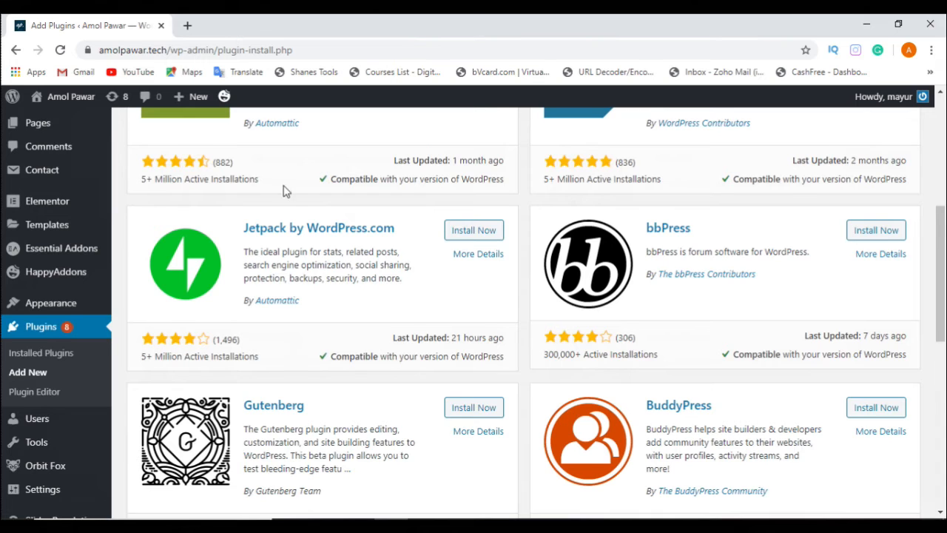
{"action": "scroll", "coordinate": [294, 341], "scroll_direction": "down", "scroll_amount": 3}
{"action": "scroll", "coordinate": [296, 248], "scroll_direction": "up", "scroll_amount": 5}
{"action": "scroll", "coordinate": [737, 216], "scroll_direction": "up", "scroll_amount": 2}
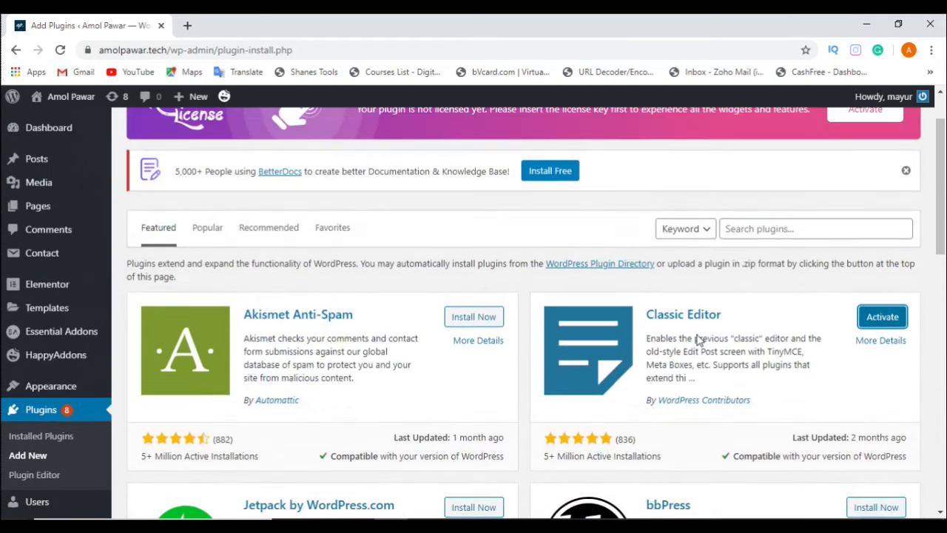
{"action": "scroll", "coordinate": [606, 317], "scroll_direction": "down", "scroll_amount": 3}
{"action": "scroll", "coordinate": [594, 302], "scroll_direction": "up", "scroll_amount": 2}
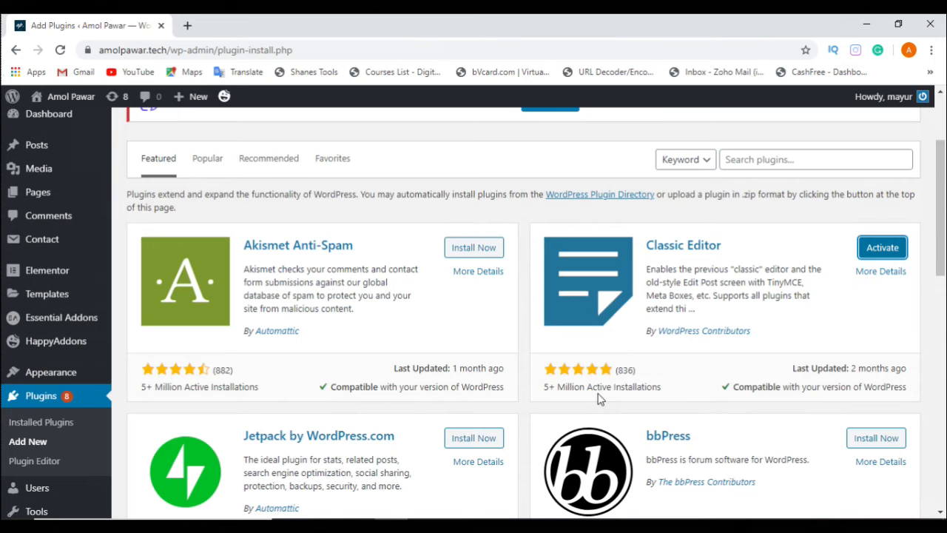
Step: Compare the ratings and active installations of the Classic Editor and Gutenberg plugins among the featured plugins
{"action": "scroll", "coordinate": [599, 398], "scroll_direction": "down", "scroll_amount": 1}
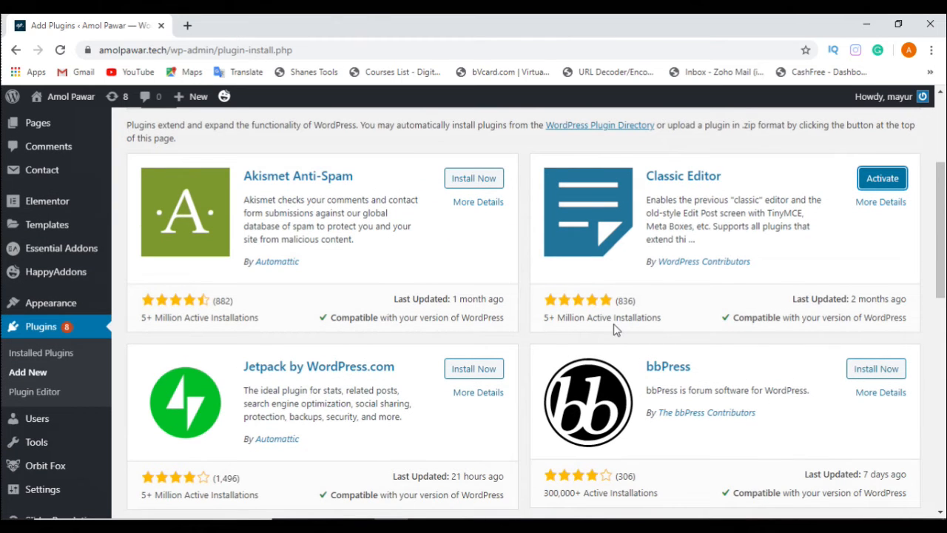
{"action": "scroll", "coordinate": [613, 324], "scroll_direction": "down", "scroll_amount": 4}
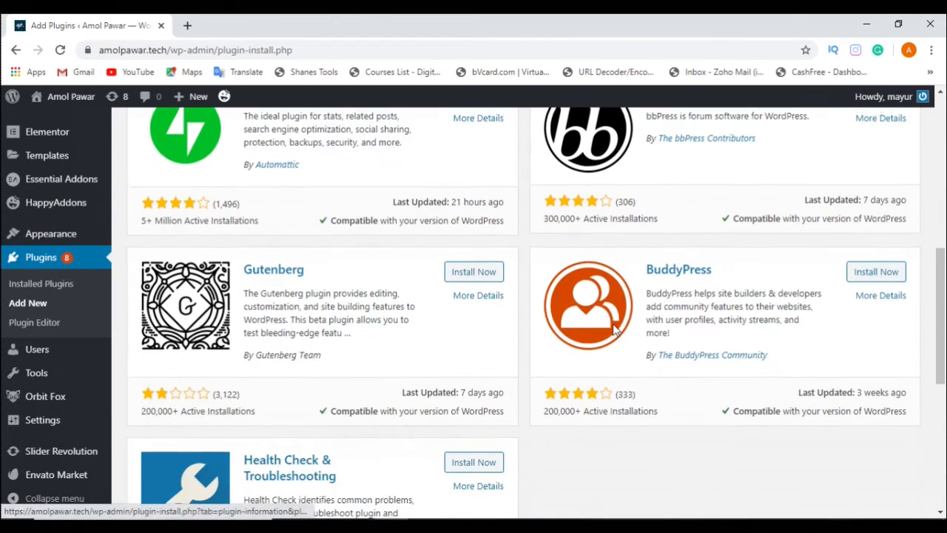
{"action": "scroll", "coordinate": [137, 414], "scroll_direction": "down", "scroll_amount": 1}
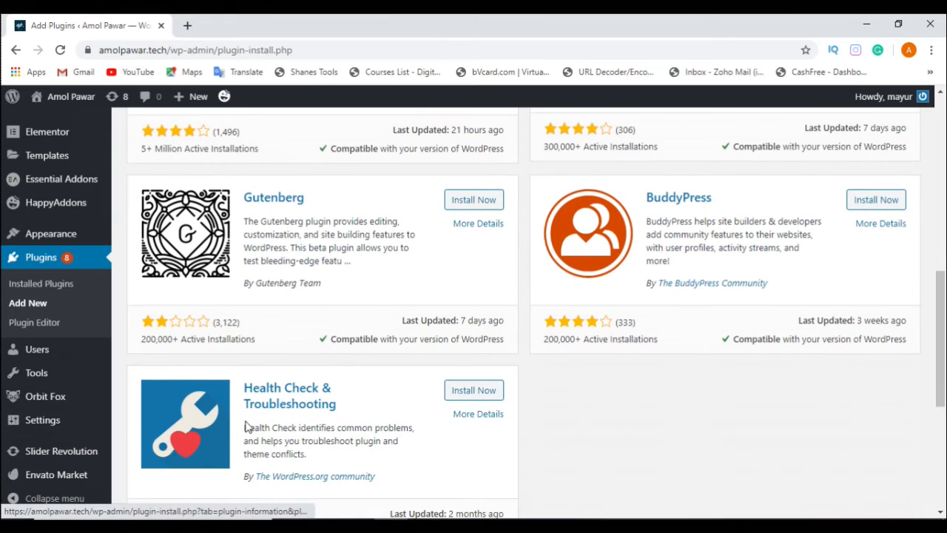
{"action": "scroll", "coordinate": [259, 395], "scroll_direction": "up", "scroll_amount": 3}
{"action": "scroll", "coordinate": [264, 400], "scroll_direction": "down", "scroll_amount": 2}
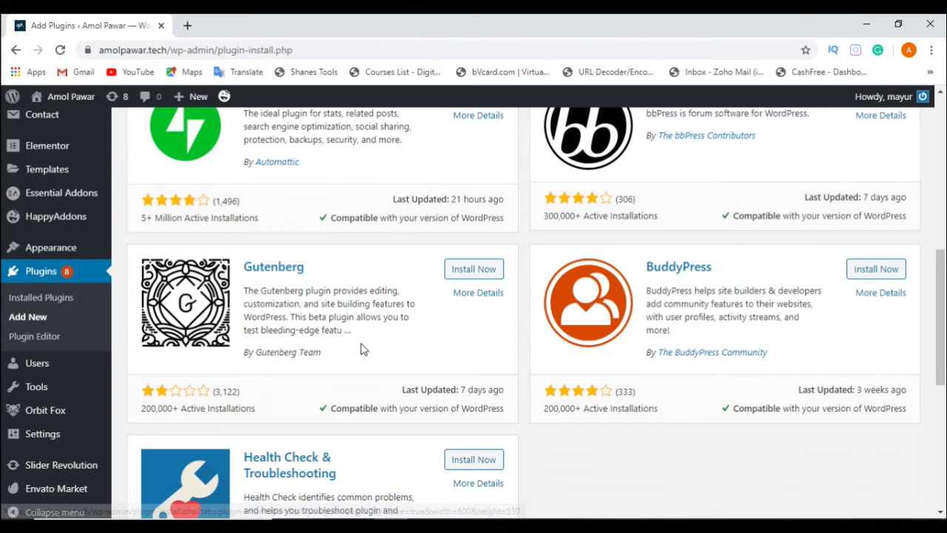
{"action": "scroll", "coordinate": [363, 348], "scroll_direction": "up", "scroll_amount": 1}
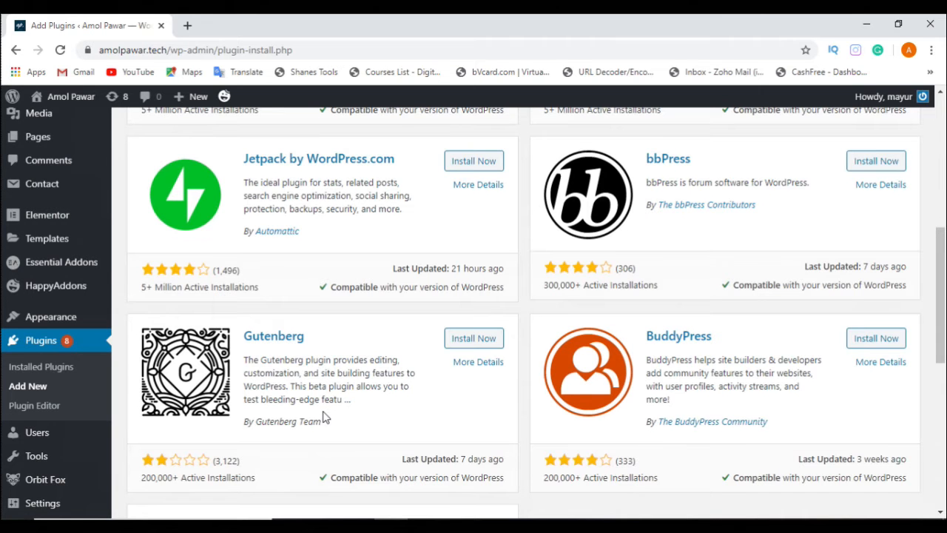
{"action": "scroll", "coordinate": [528, 355], "scroll_direction": "up", "scroll_amount": 2}
{"action": "scroll", "coordinate": [689, 289], "scroll_direction": "up", "scroll_amount": 3}
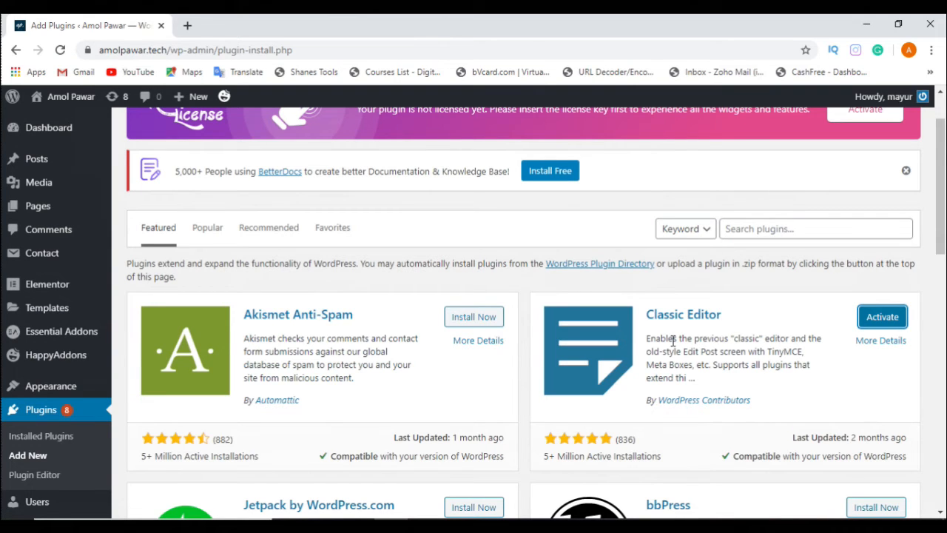
{"action": "scroll", "coordinate": [674, 342], "scroll_direction": "down", "scroll_amount": 2}
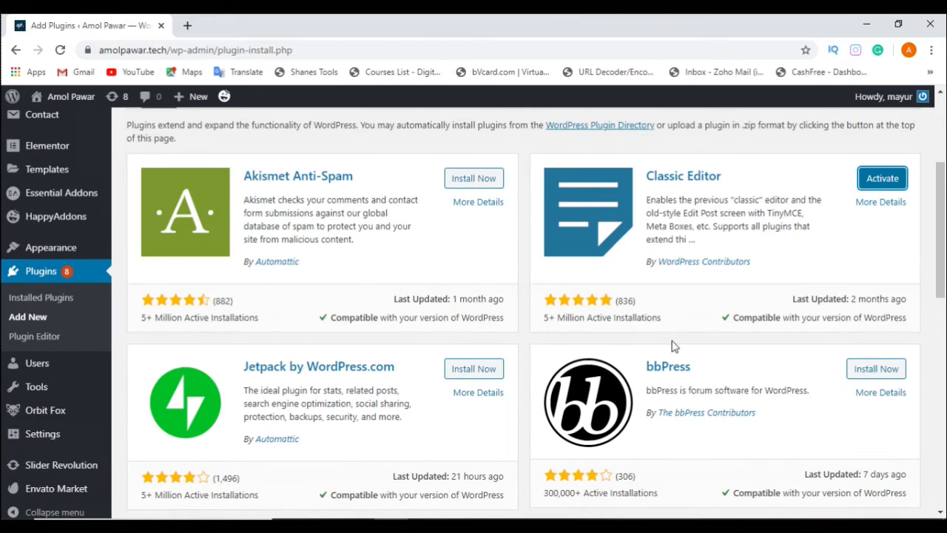
{"action": "scroll", "coordinate": [673, 346], "scroll_direction": "up", "scroll_amount": 3}
{"action": "scroll", "coordinate": [672, 345], "scroll_direction": "down", "scroll_amount": 5}
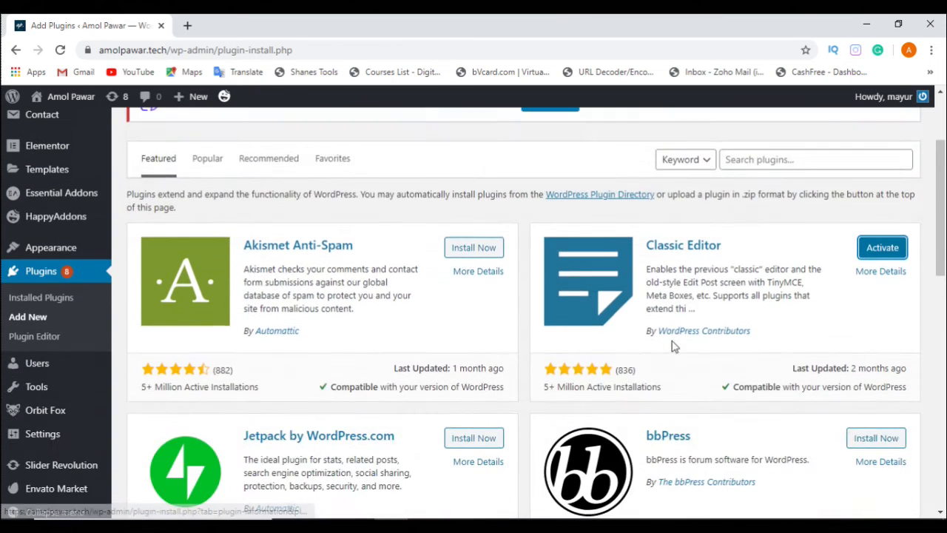
{"action": "scroll", "coordinate": [601, 344], "scroll_direction": "down", "scroll_amount": 1}
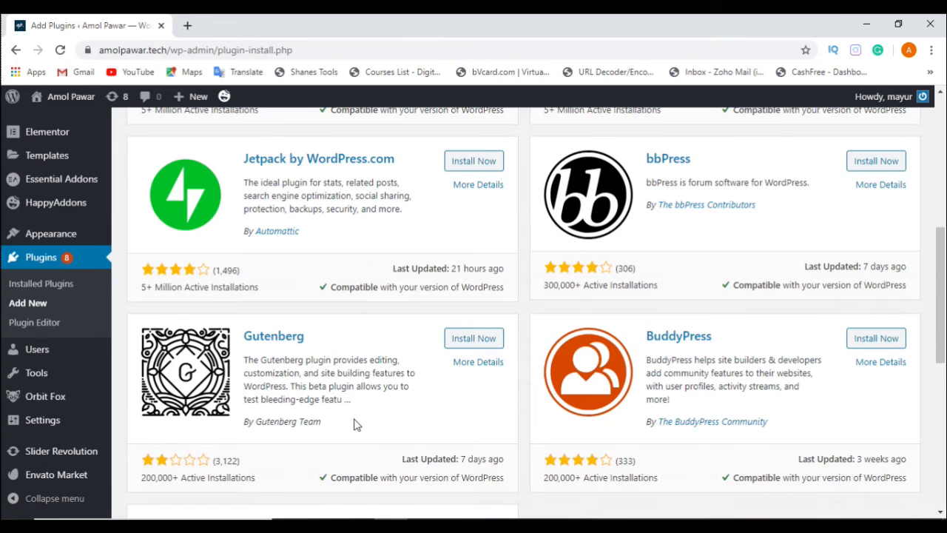
{"action": "scroll", "coordinate": [360, 422], "scroll_direction": "up", "scroll_amount": 3}
{"action": "scroll", "coordinate": [508, 313], "scroll_direction": "up", "scroll_amount": 2}
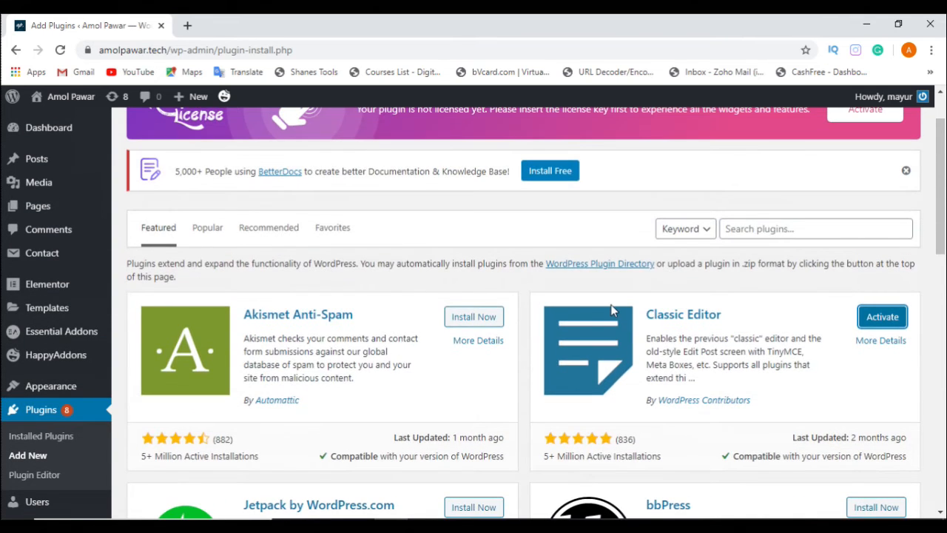
Step: Activate the installed Classic Editor plugin
{"action": "scroll", "coordinate": [611, 311], "scroll_direction": "down", "scroll_amount": 1}
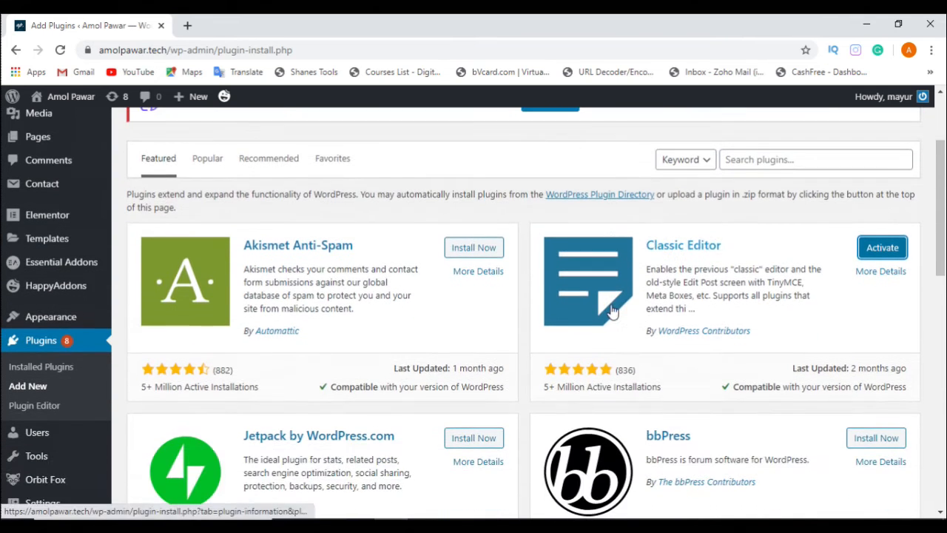
{"action": "left_click", "coordinate": [884, 256]}
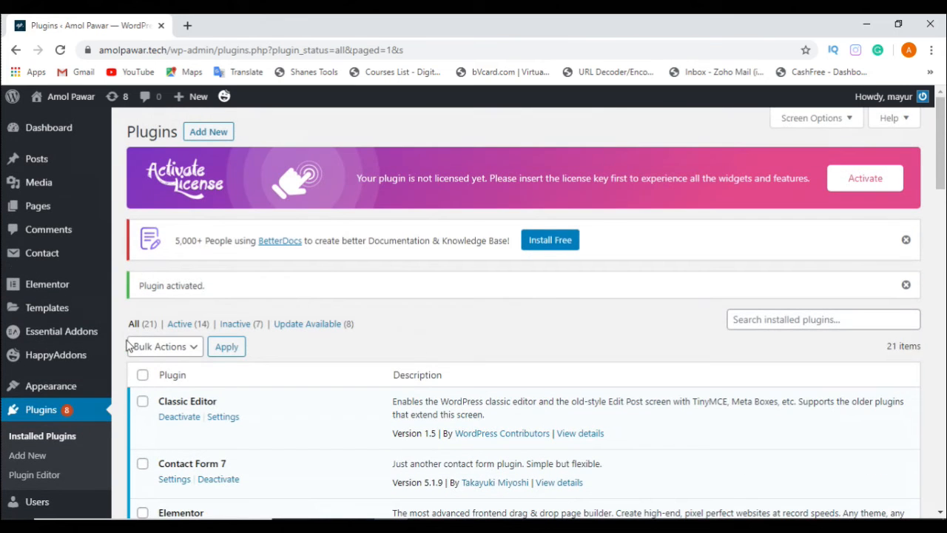
Step: Open the list of all pages and move the untitled draft page to the trash
{"action": "mouse_move", "coordinate": [42, 206]}
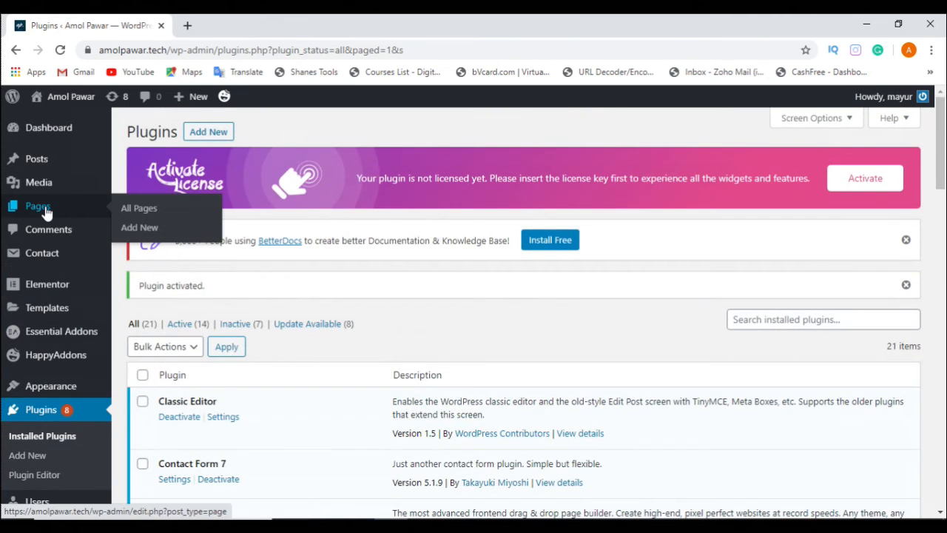
{"action": "left_click", "coordinate": [135, 214]}
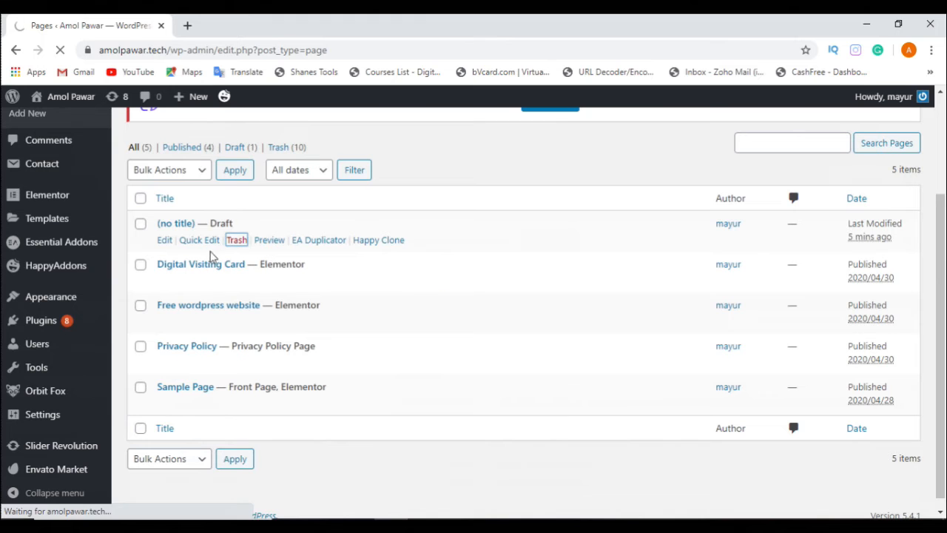
{"action": "left_click", "coordinate": [231, 246]}
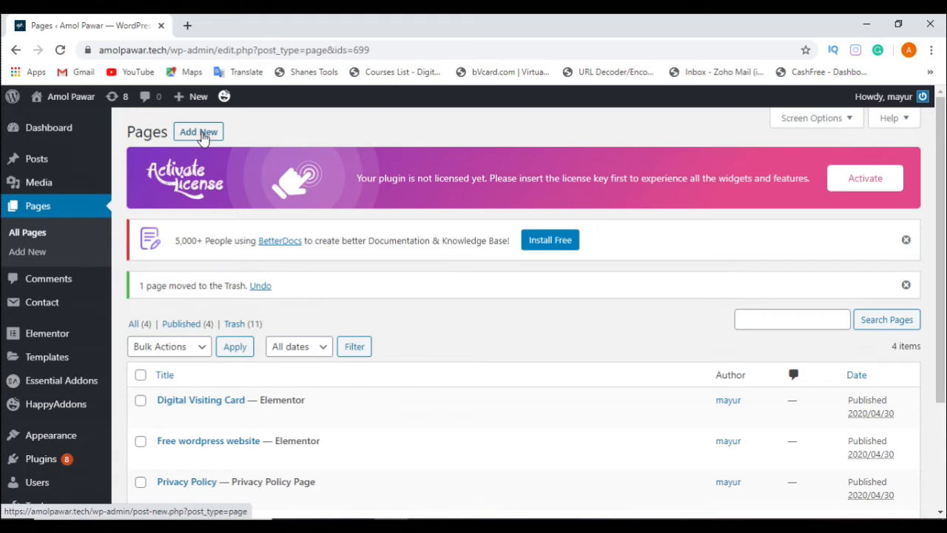
Step: Start a new page from the pages list and look over its classic editing screen
{"action": "left_click", "coordinate": [201, 134]}
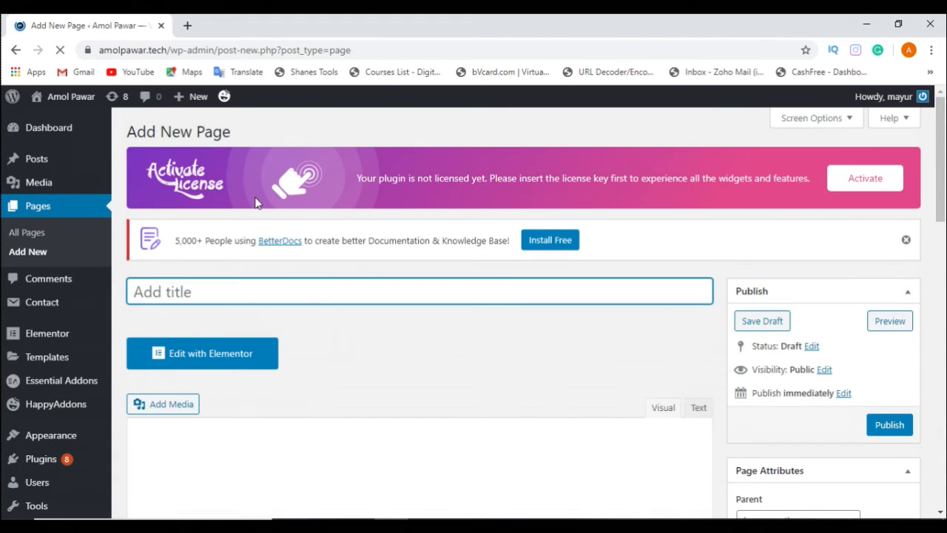
{"action": "scroll", "coordinate": [185, 245], "scroll_direction": "down", "scroll_amount": 2}
{"action": "scroll", "coordinate": [185, 244], "scroll_direction": "down", "scroll_amount": 3}
{"action": "scroll", "coordinate": [537, 330], "scroll_direction": "up", "scroll_amount": 5}
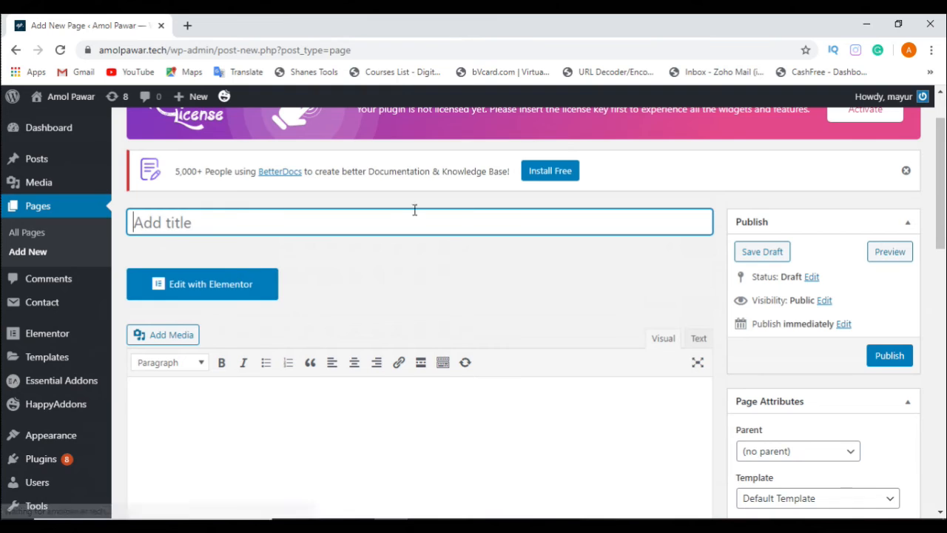
Step: Collapse the Custom Fields, Discussion, Slug and Author sections below the page's content area
{"action": "scroll", "coordinate": [399, 279], "scroll_direction": "down", "scroll_amount": 5}
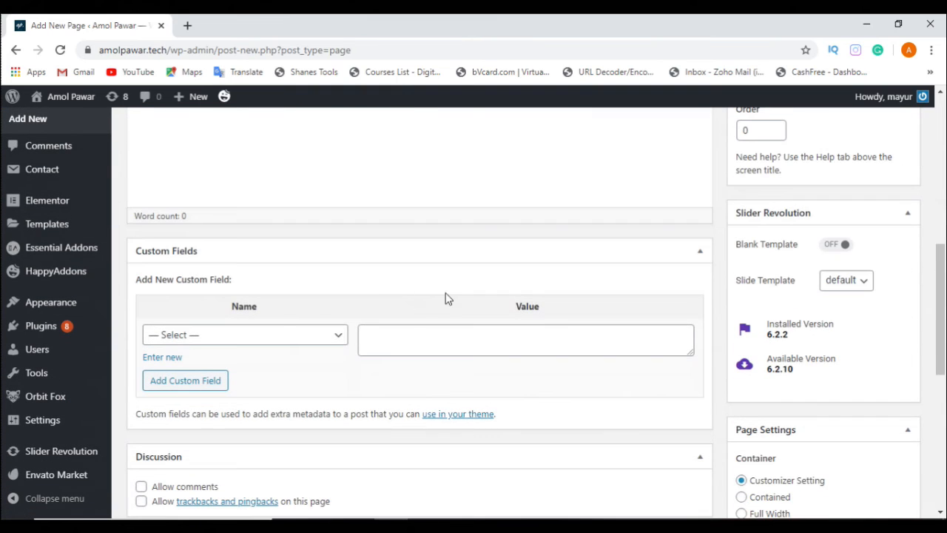
{"action": "left_click", "coordinate": [699, 251]}
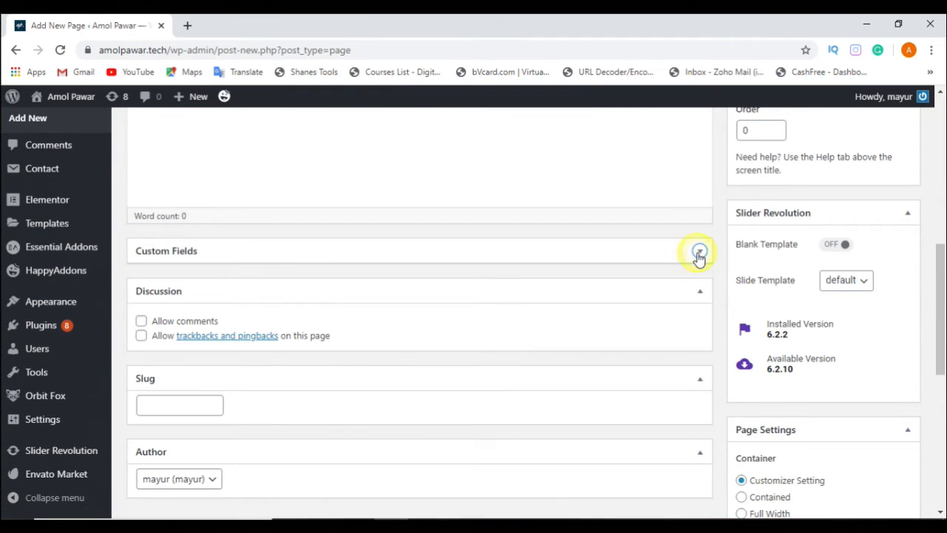
{"action": "left_click", "coordinate": [698, 291]}
{"action": "left_click", "coordinate": [699, 332]}
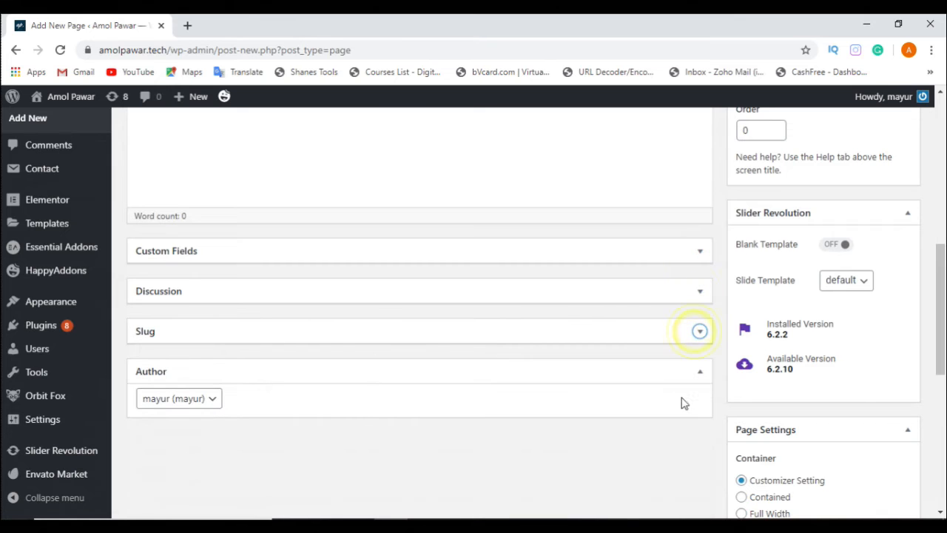
{"action": "left_click", "coordinate": [697, 373]}
Step: Examine the new page's title field, Elementor option, media and formatting tools, page attributes and publishing options
{"action": "scroll", "coordinate": [407, 334], "scroll_direction": "up", "scroll_amount": 8}
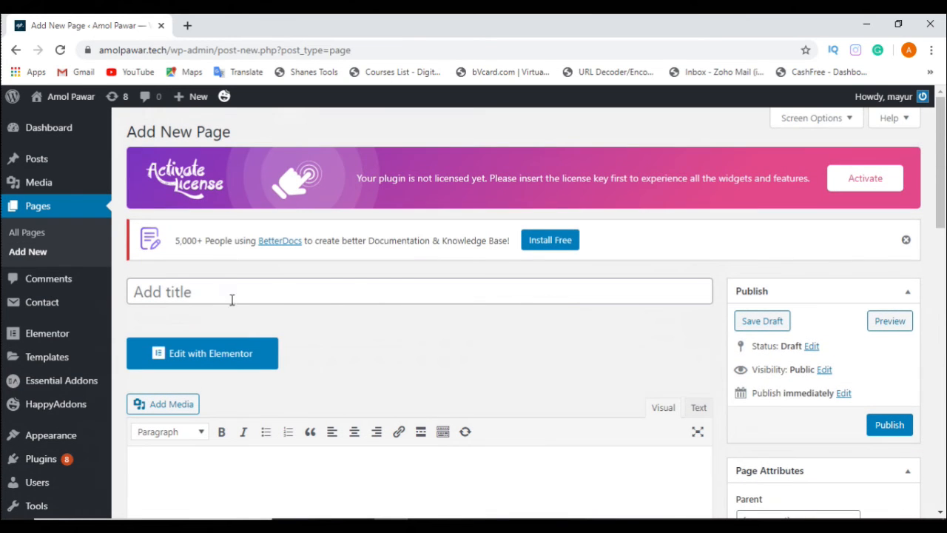
{"action": "left_click", "coordinate": [187, 295]}
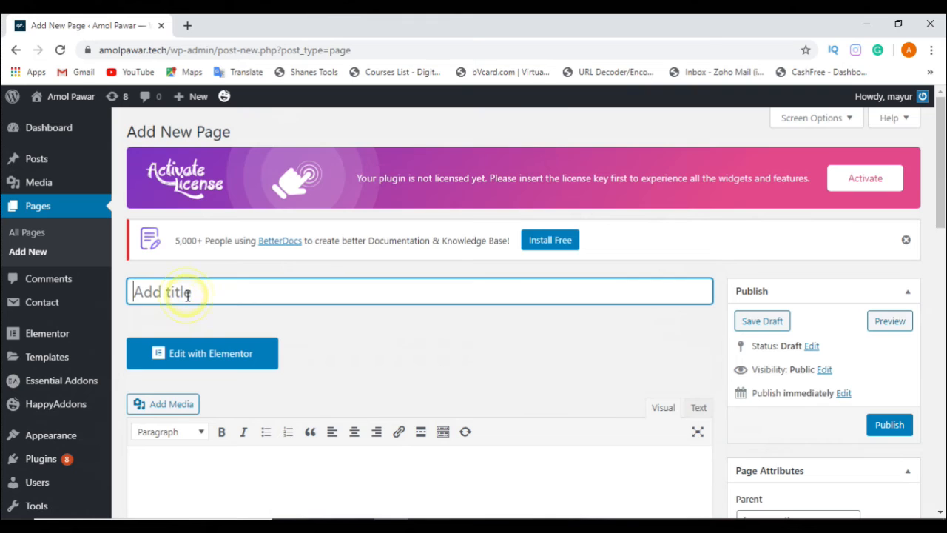
{"action": "scroll", "coordinate": [313, 290], "scroll_direction": "down", "scroll_amount": 4}
{"action": "scroll", "coordinate": [389, 279], "scroll_direction": "up", "scroll_amount": 3}
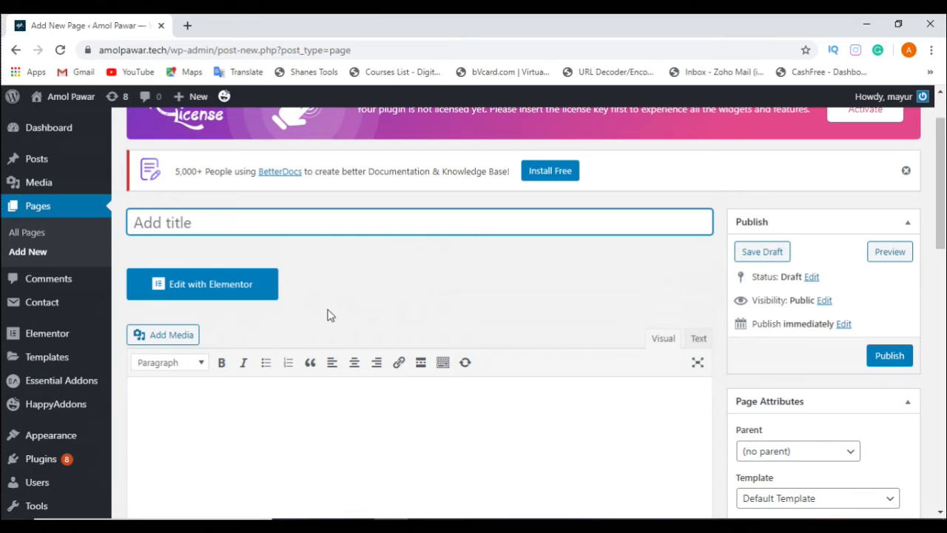
{"action": "scroll", "coordinate": [337, 317], "scroll_direction": "down", "scroll_amount": 2}
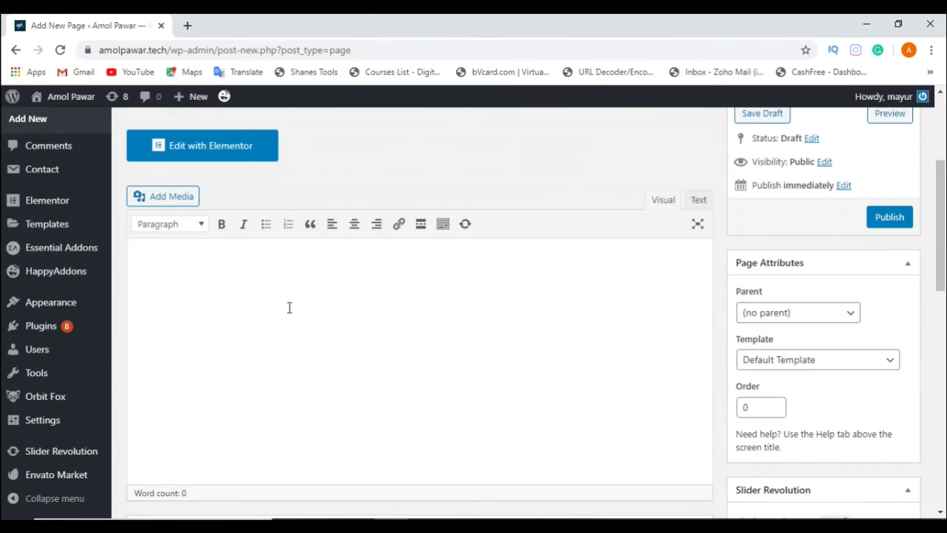
{"action": "scroll", "coordinate": [349, 262], "scroll_direction": "up", "scroll_amount": 2}
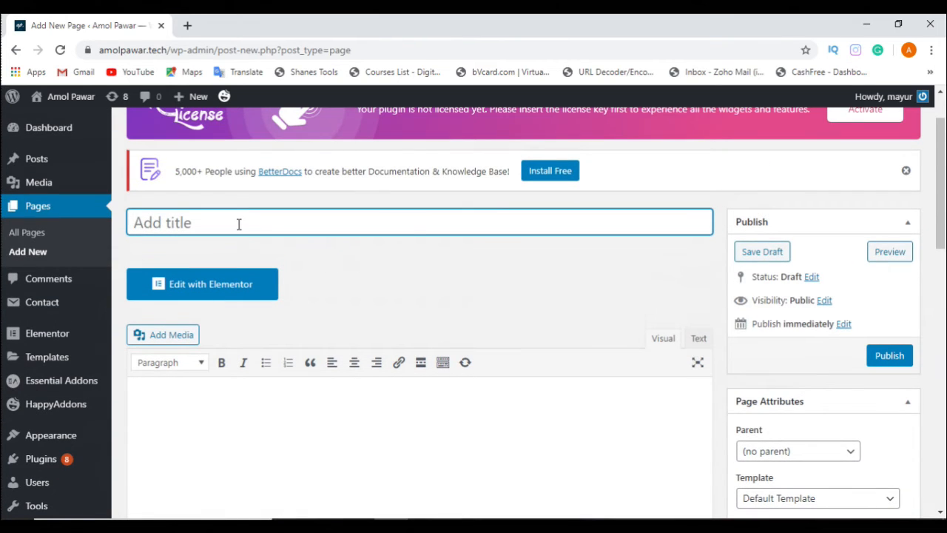
{"action": "scroll", "coordinate": [412, 225], "scroll_direction": "down", "scroll_amount": 1}
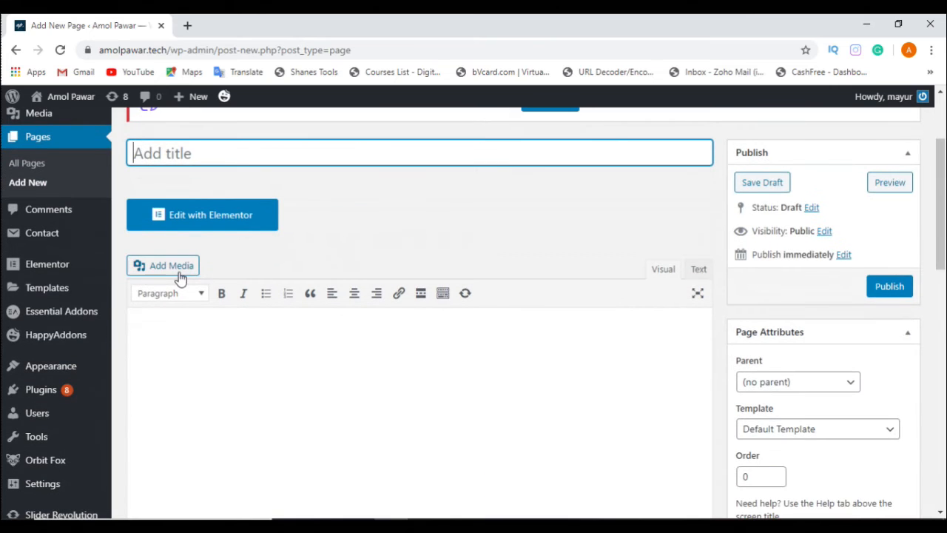
{"action": "scroll", "coordinate": [266, 319], "scroll_direction": "down", "scroll_amount": 2}
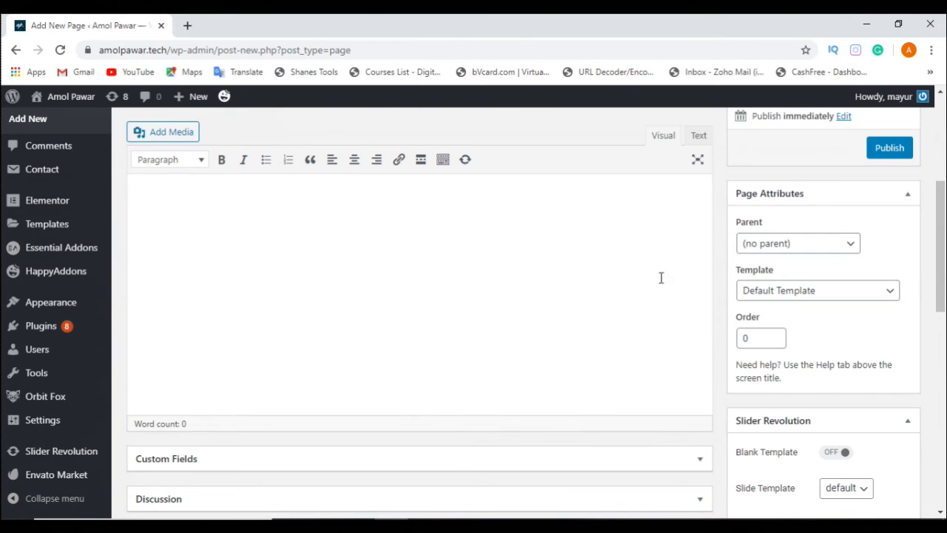
{"action": "scroll", "coordinate": [611, 296], "scroll_direction": "up", "scroll_amount": 2}
{"action": "scroll", "coordinate": [924, 328], "scroll_direction": "up", "scroll_amount": 1}
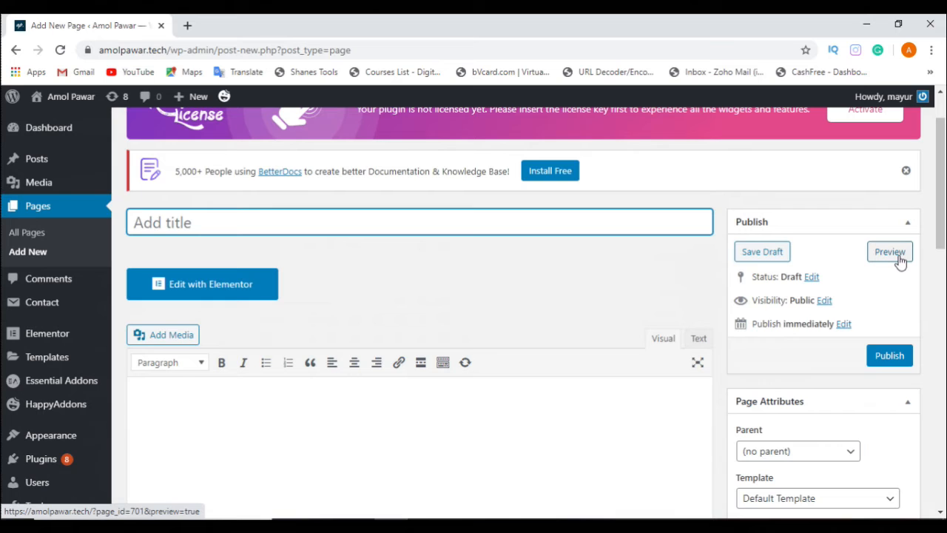
Step: Title the new page "Home Page", preview it in a separate tab and close the preview
{"action": "type", "text": "Home p"}
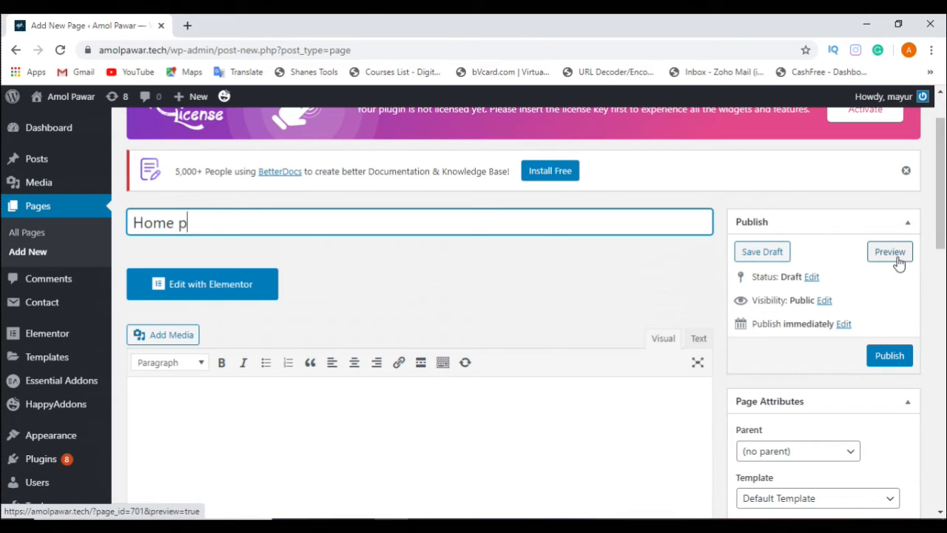
{"action": "key", "text": "BackSpace"}
{"action": "type", "text": "Page"}
{"action": "left_click", "coordinate": [893, 255]}
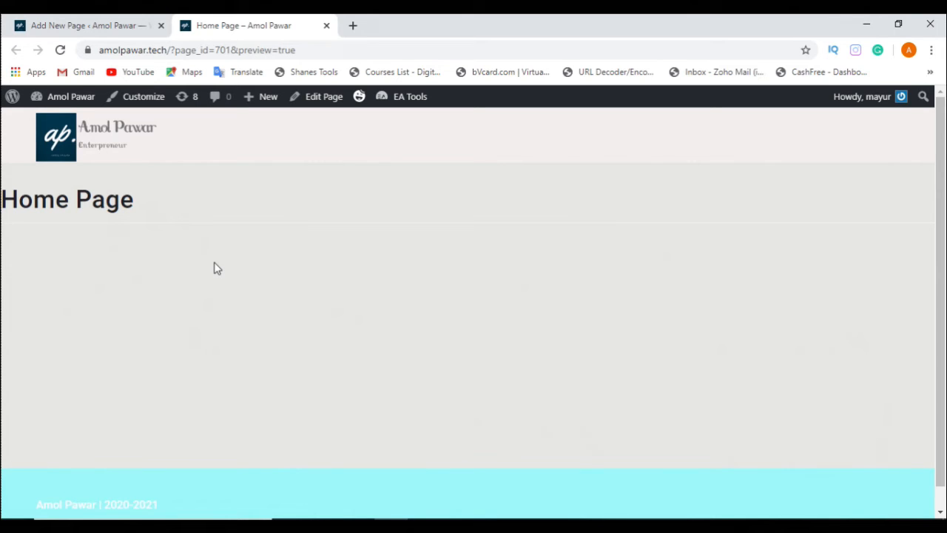
{"action": "left_click", "coordinate": [326, 25]}
Step: Review the page's content area and publishing options, and check the available parent pages in the page attributes
{"action": "scroll", "coordinate": [842, 299], "scroll_direction": "down", "scroll_amount": 1}
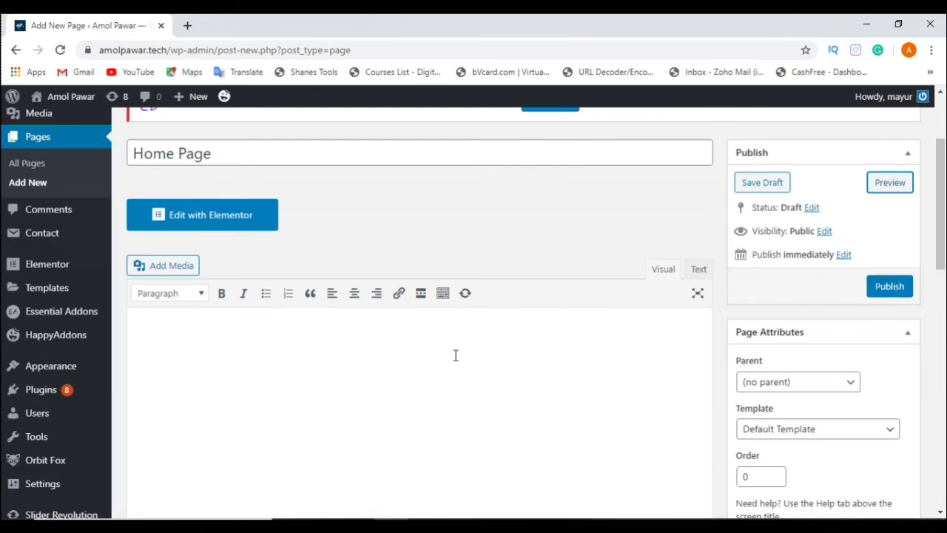
{"action": "scroll", "coordinate": [408, 380], "scroll_direction": "down", "scroll_amount": 3}
{"action": "scroll", "coordinate": [412, 382], "scroll_direction": "up", "scroll_amount": 1}
{"action": "scroll", "coordinate": [412, 382], "scroll_direction": "up", "scroll_amount": 3}
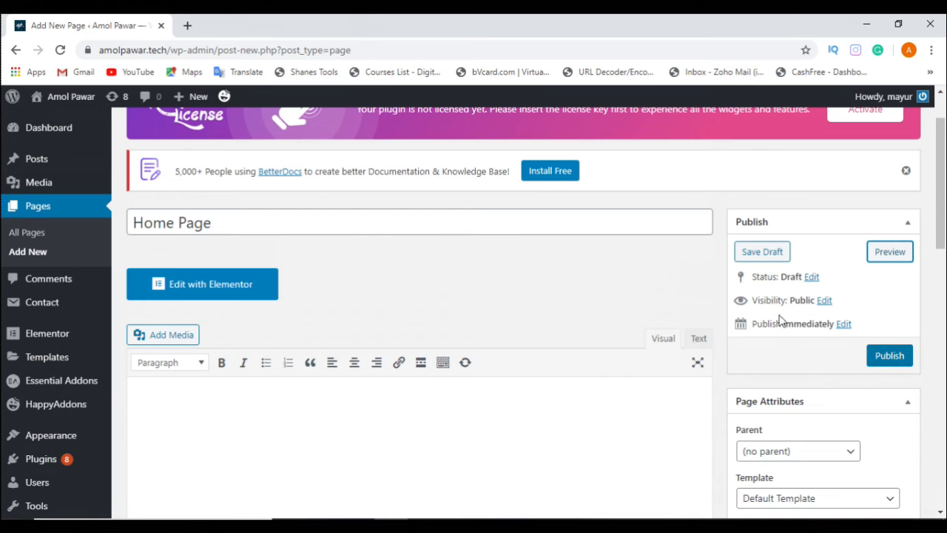
{"action": "scroll", "coordinate": [764, 280], "scroll_direction": "down", "scroll_amount": 2}
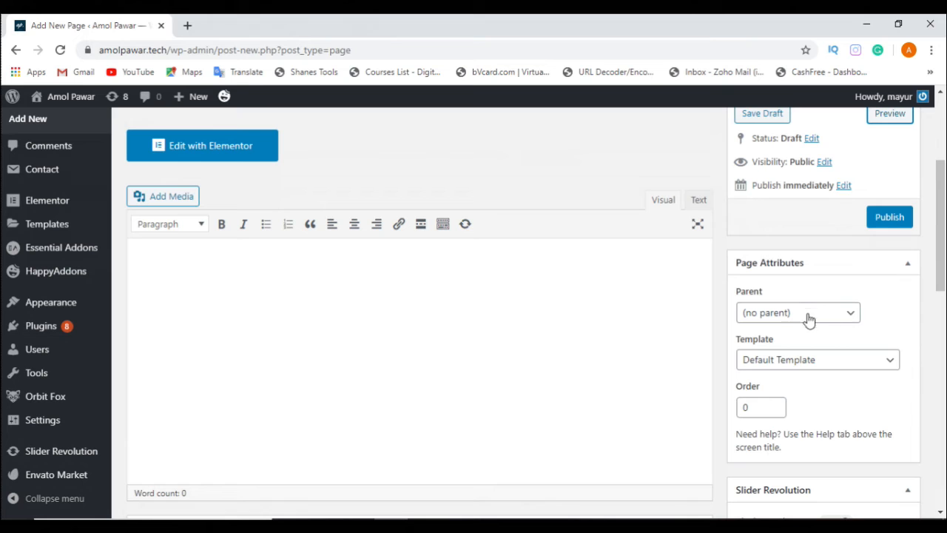
{"action": "left_click", "coordinate": [846, 323]}
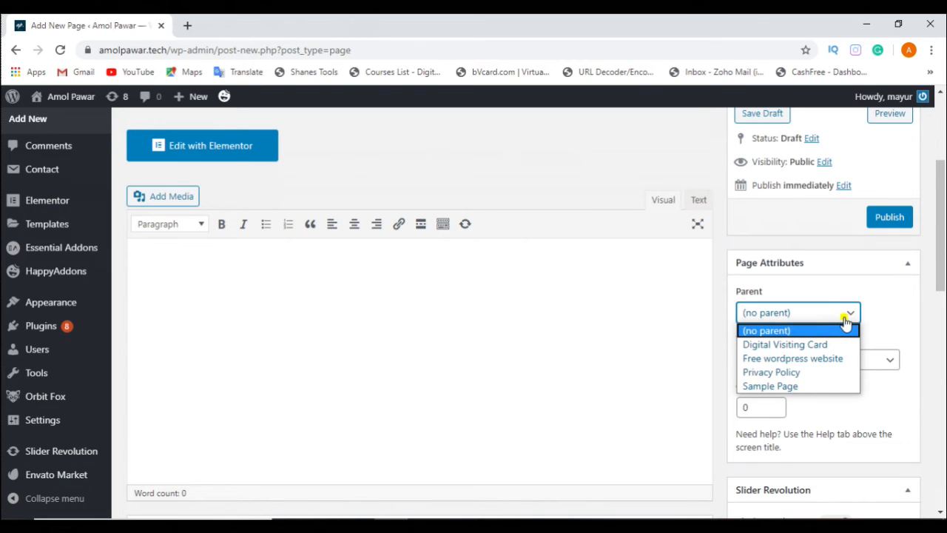
{"action": "left_click", "coordinate": [846, 323]}
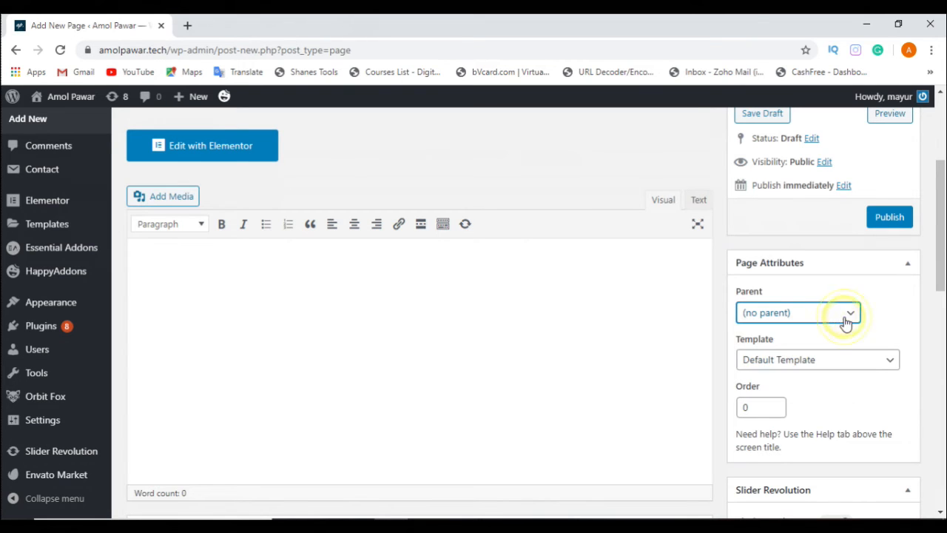
Step: Check the available parent pages and page templates in the page attributes
{"action": "left_click", "coordinate": [777, 319]}
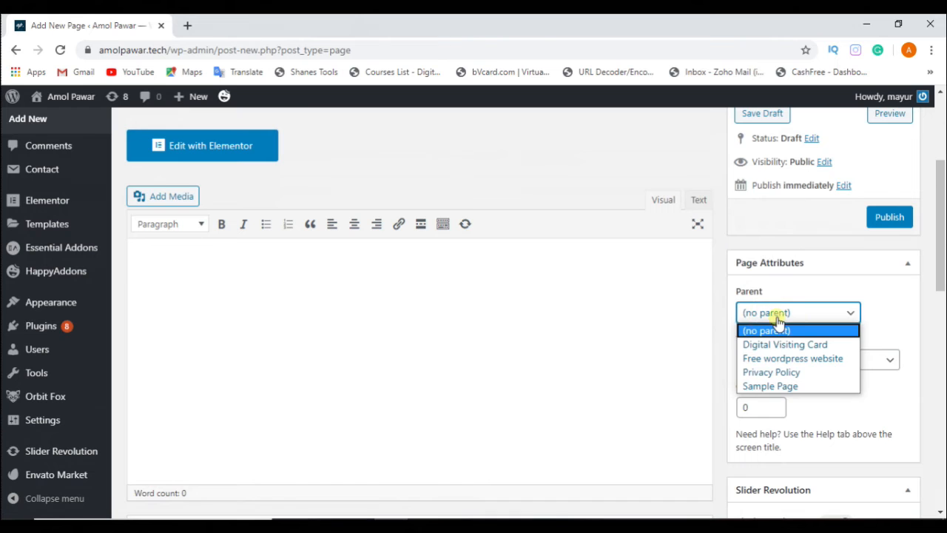
{"action": "left_click", "coordinate": [802, 320]}
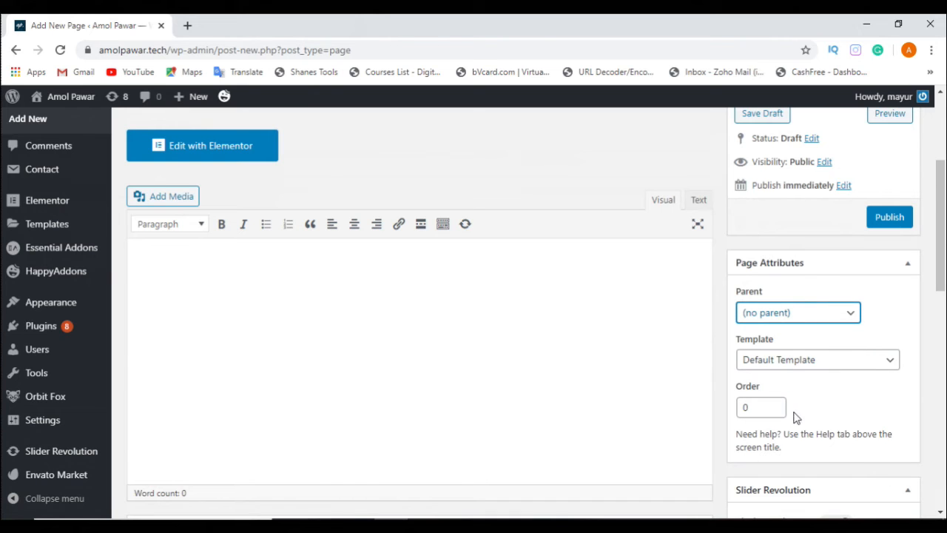
{"action": "left_click", "coordinate": [788, 359]}
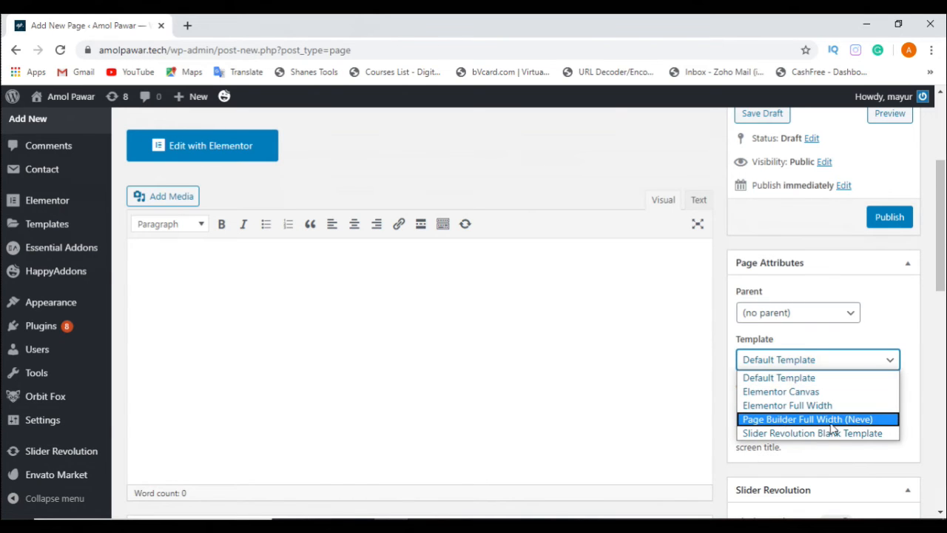
{"action": "left_click", "coordinate": [821, 463]}
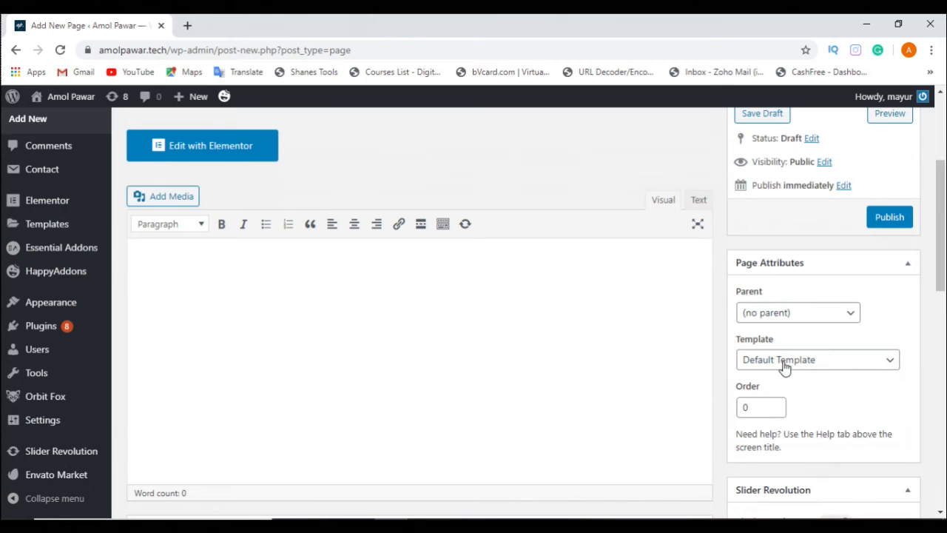
Step: Collapse the Slider Revolution section below the page attributes
{"action": "scroll", "coordinate": [927, 377], "scroll_direction": "down", "scroll_amount": 1}
{"action": "scroll", "coordinate": [927, 377], "scroll_direction": "down", "scroll_amount": 2}
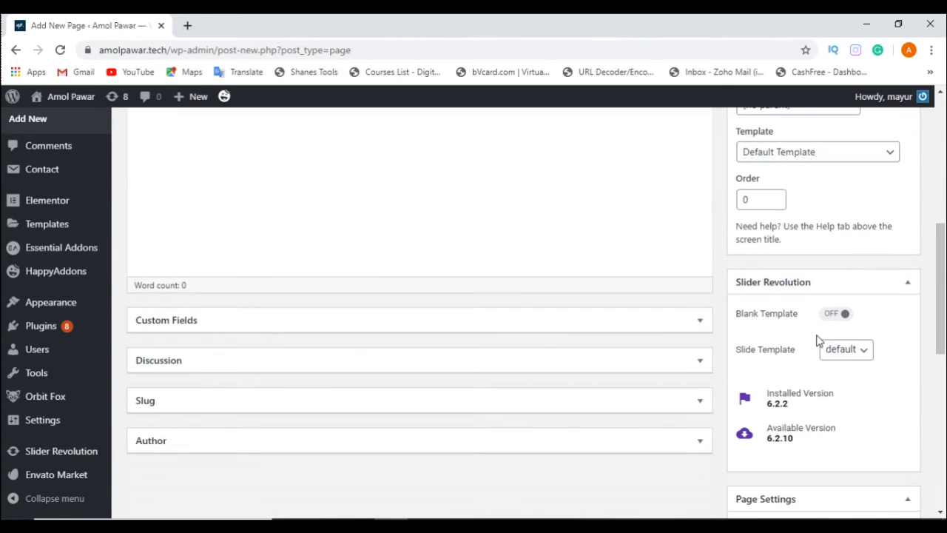
{"action": "left_click", "coordinate": [747, 285]}
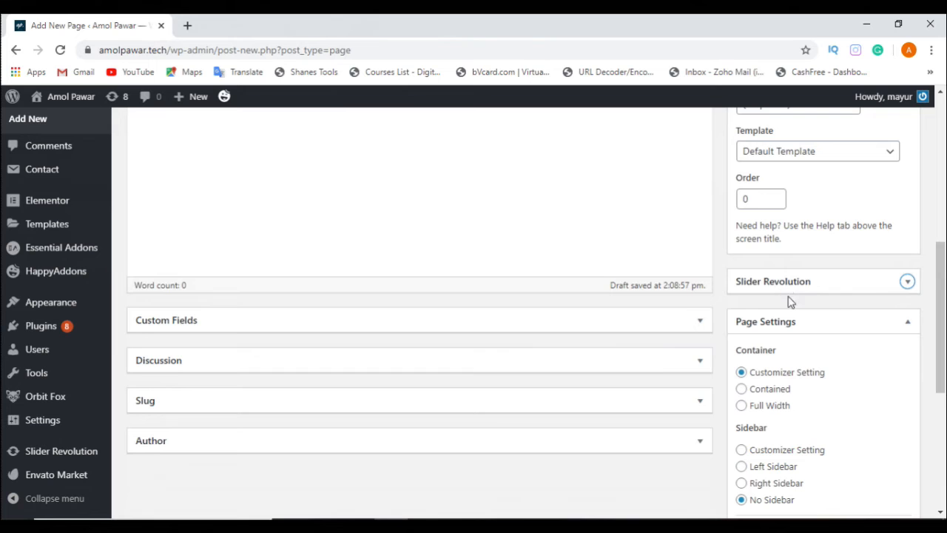
Step: Review the container, sidebar, component and content width options in the page settings, and the featured image option
{"action": "left_click", "coordinate": [831, 322]}
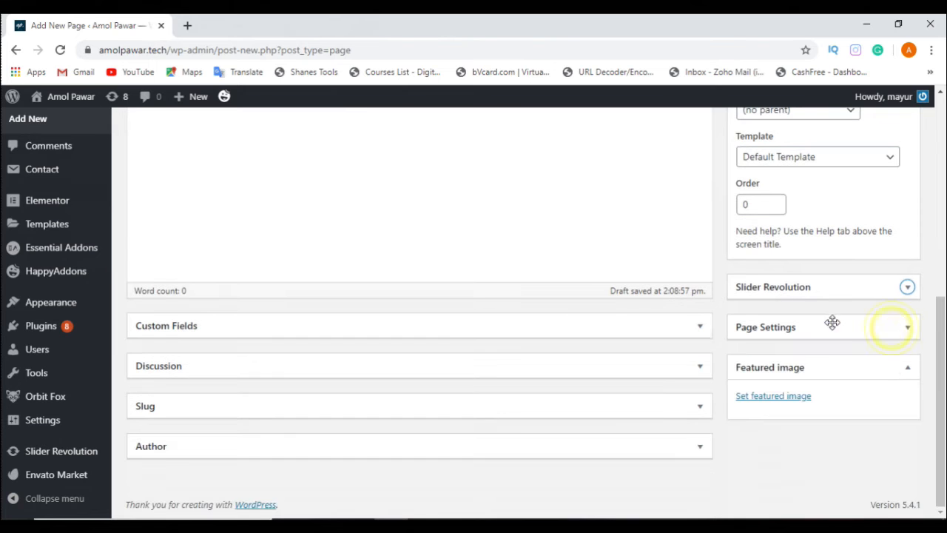
{"action": "left_click", "coordinate": [874, 323]}
{"action": "scroll", "coordinate": [899, 346], "scroll_direction": "down", "scroll_amount": 2}
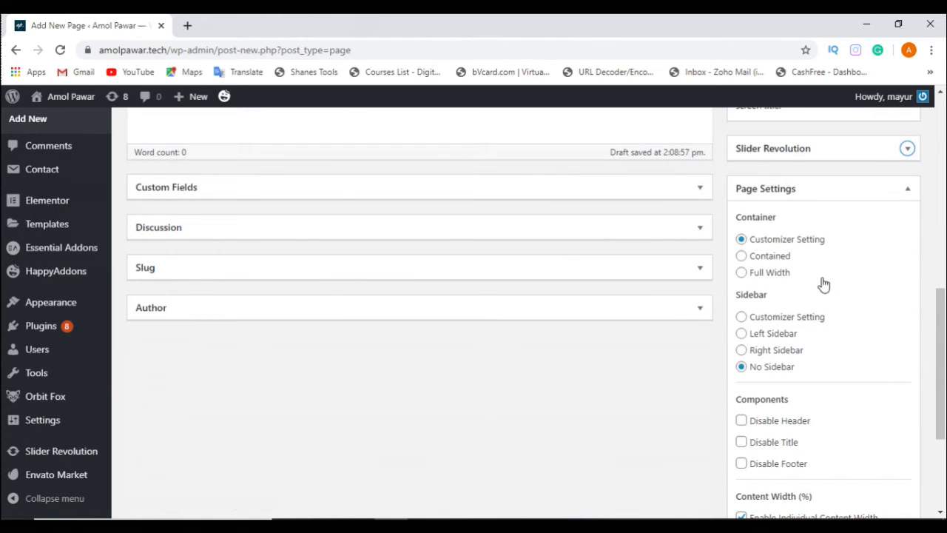
{"action": "scroll", "coordinate": [799, 309], "scroll_direction": "down", "scroll_amount": 2}
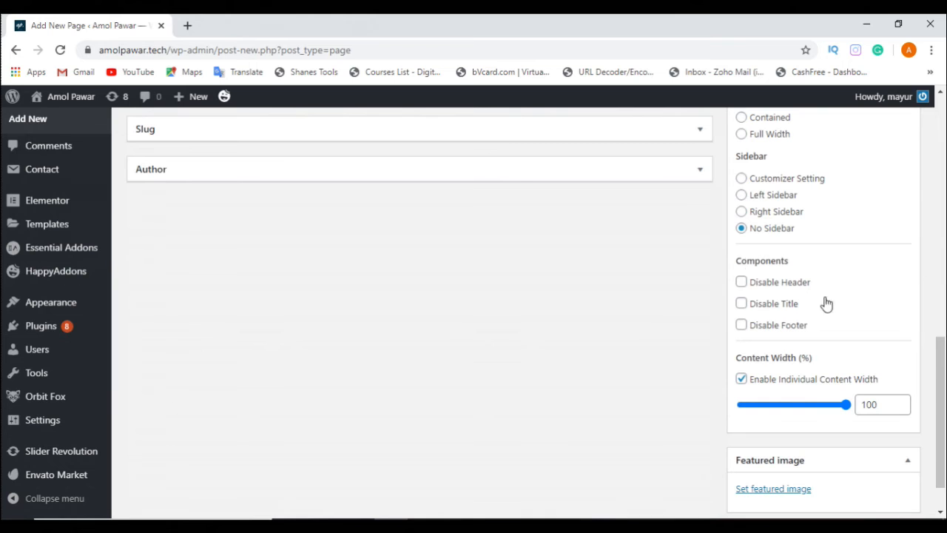
{"action": "scroll", "coordinate": [843, 314], "scroll_direction": "up", "scroll_amount": 2}
{"action": "scroll", "coordinate": [809, 300], "scroll_direction": "down", "scroll_amount": 3}
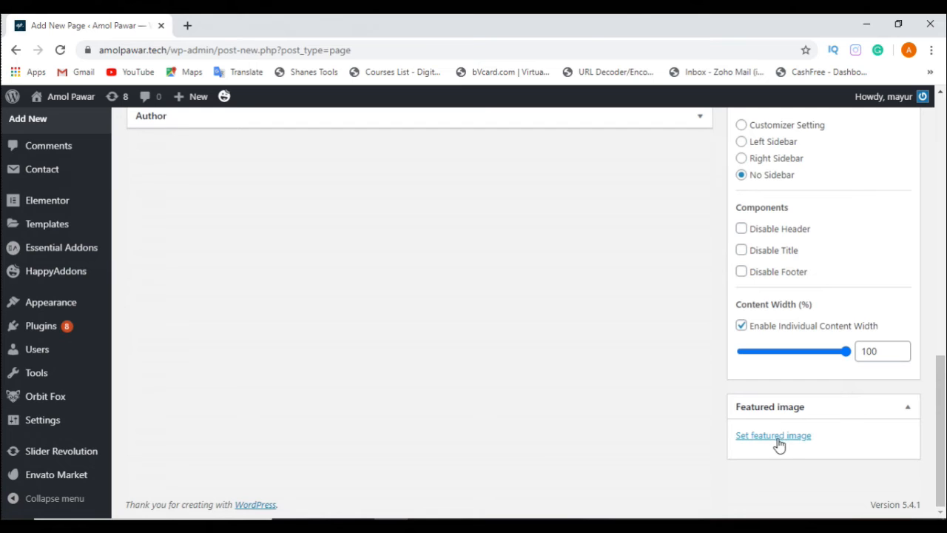
Step: Dismiss the BetterDocs notice above the page title
{"action": "scroll", "coordinate": [450, 432], "scroll_direction": "up", "scroll_amount": 10}
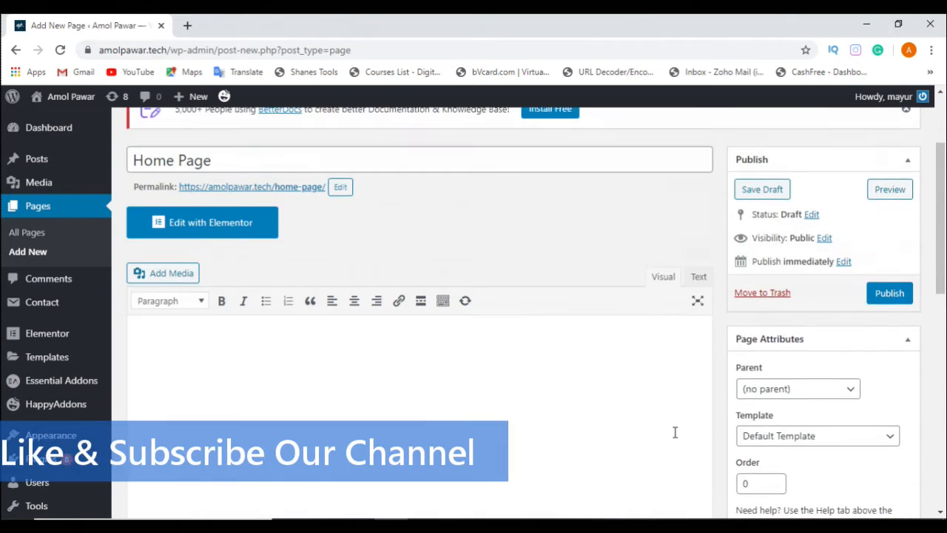
{"action": "scroll", "coordinate": [733, 374], "scroll_direction": "up", "scroll_amount": 1}
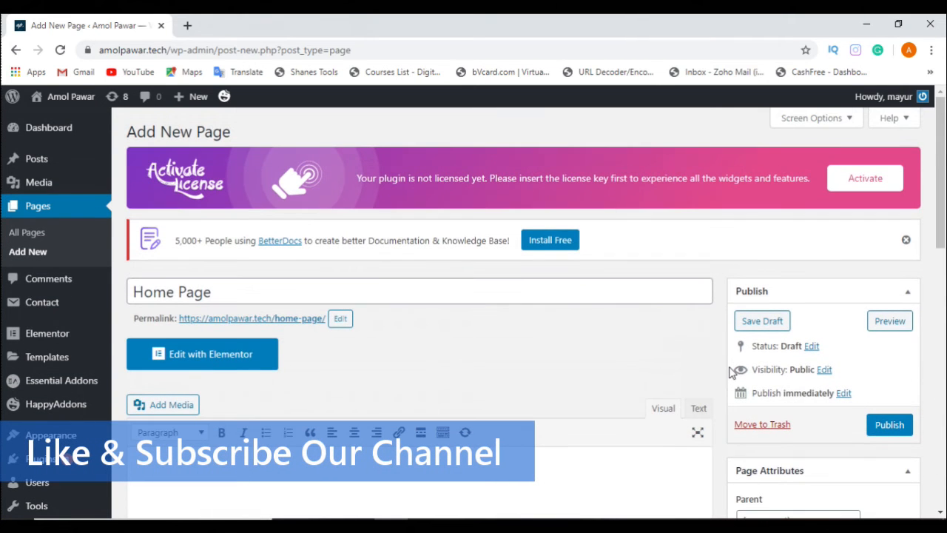
{"action": "left_click", "coordinate": [906, 240]}
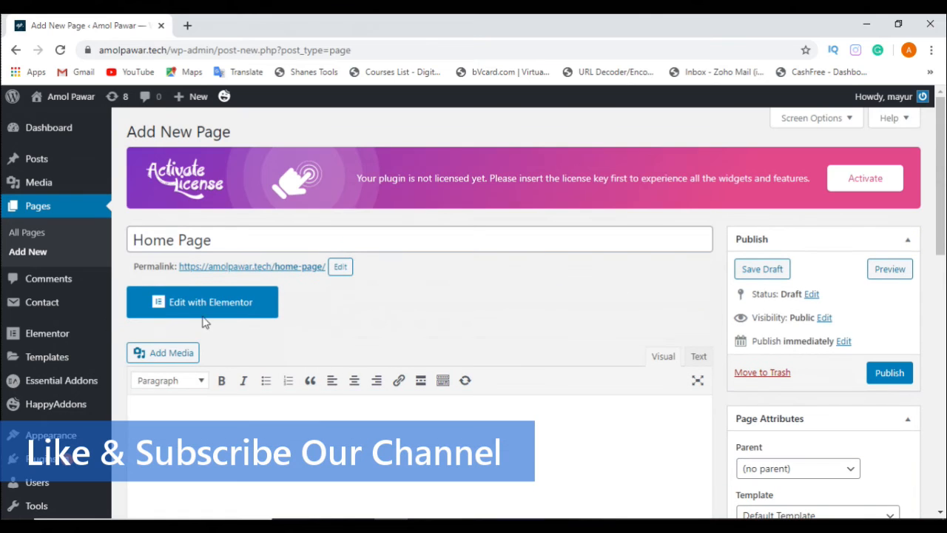
Step: Write a greeting in the page's content area: "Hello I am" followed by the site owner's full name and a period
{"action": "left_click", "coordinate": [256, 243]}
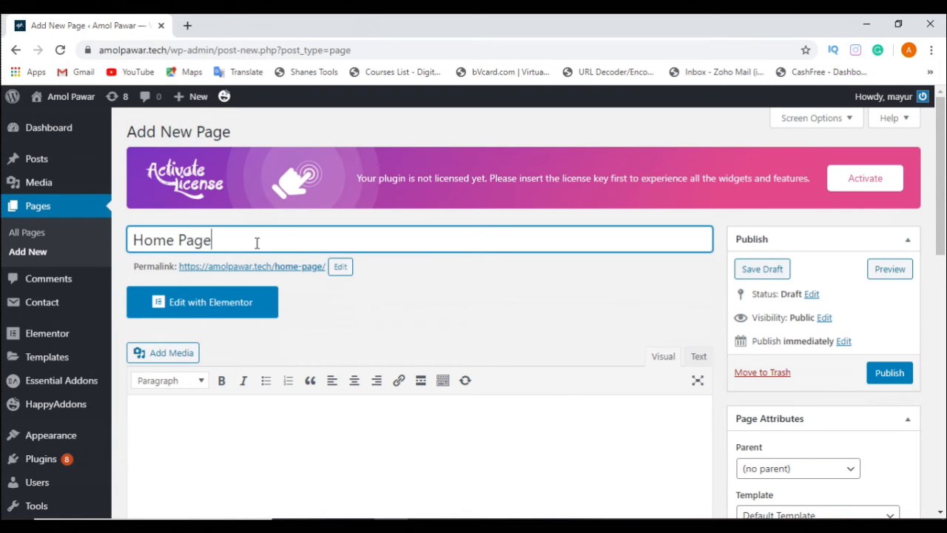
{"action": "scroll", "coordinate": [257, 243], "scroll_direction": "down", "scroll_amount": 3}
{"action": "scroll", "coordinate": [256, 242], "scroll_direction": "up", "scroll_amount": 3}
{"action": "scroll", "coordinate": [387, 318], "scroll_direction": "down", "scroll_amount": 2}
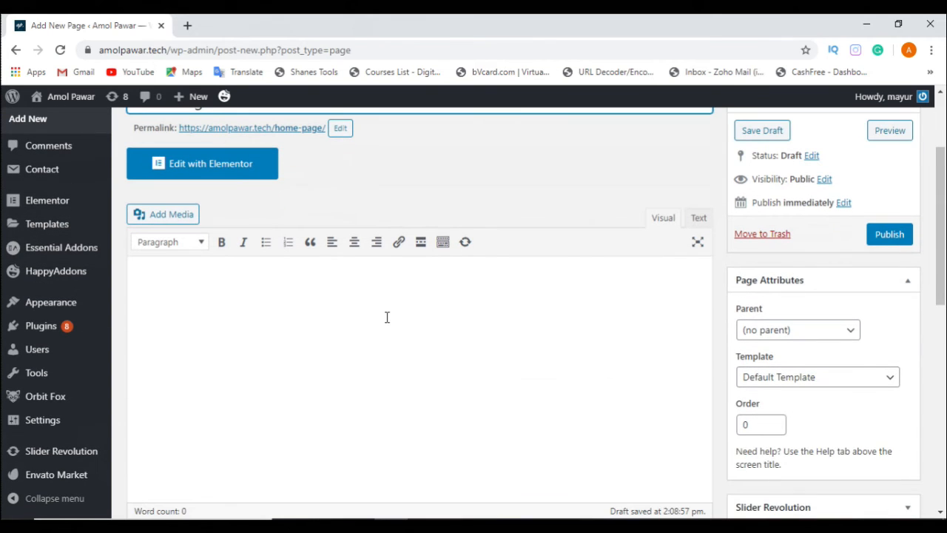
{"action": "scroll", "coordinate": [387, 316], "scroll_direction": "up", "scroll_amount": 1}
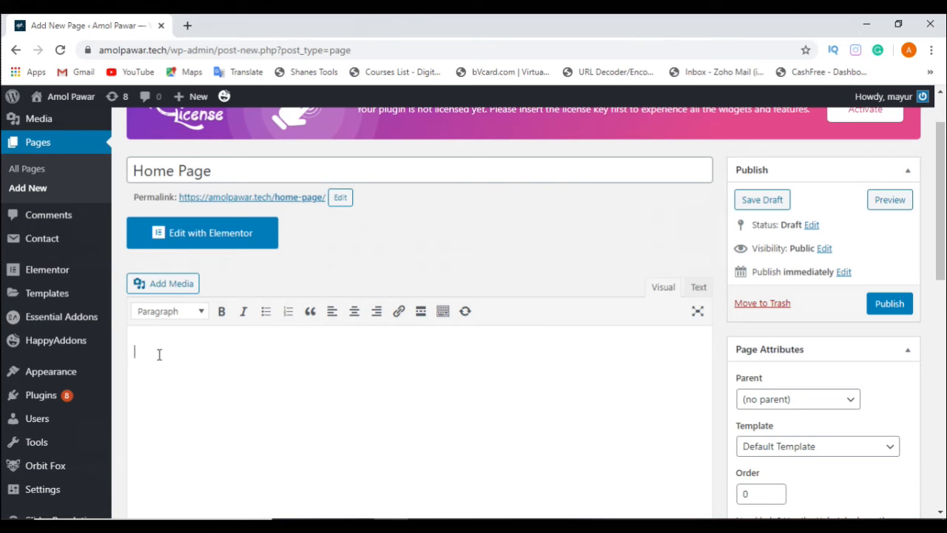
{"action": "type", "text": "Hello I am Amol Pawar."}
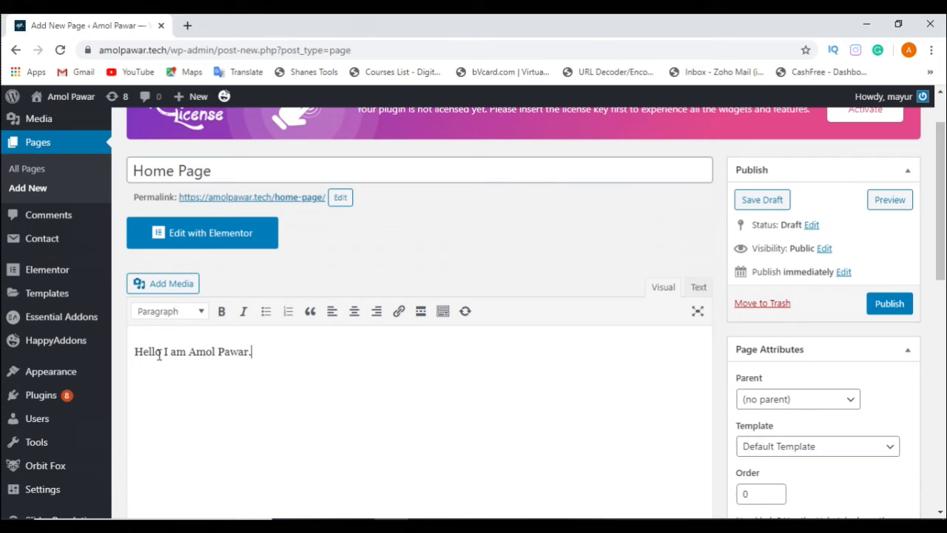
Step: Format the greeting line as Heading 1
{"action": "triple_click", "coordinate": [271, 355]}
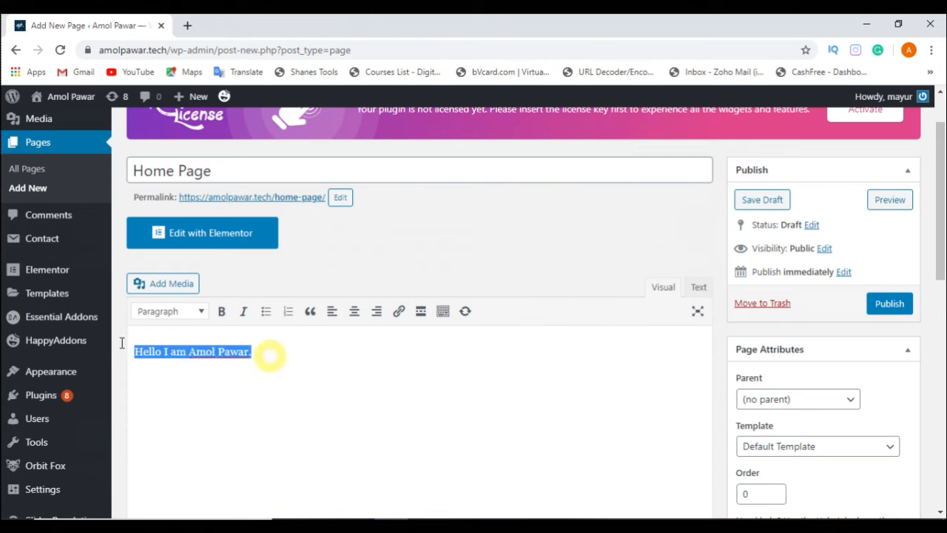
{"action": "mouse_move", "coordinate": [55, 341]}
{"action": "left_click", "coordinate": [190, 311]}
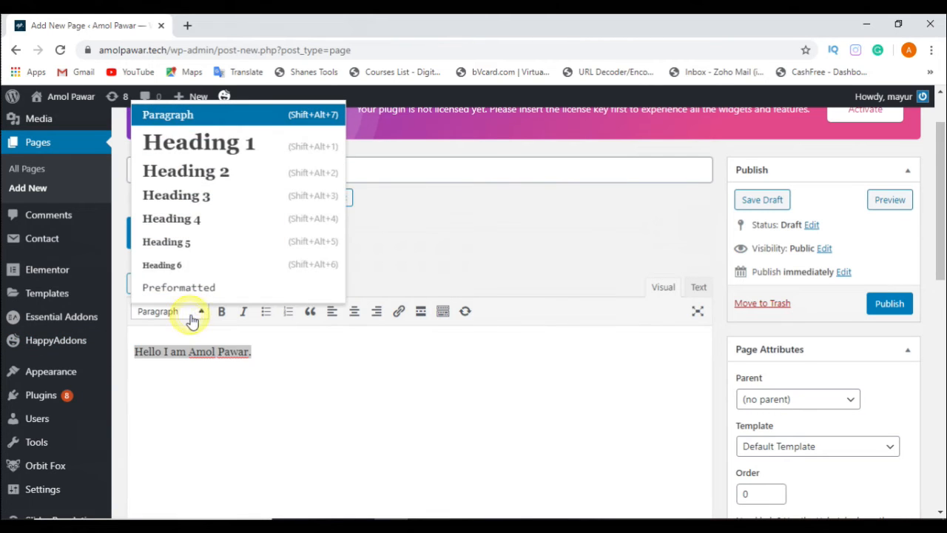
{"action": "left_click", "coordinate": [249, 150]}
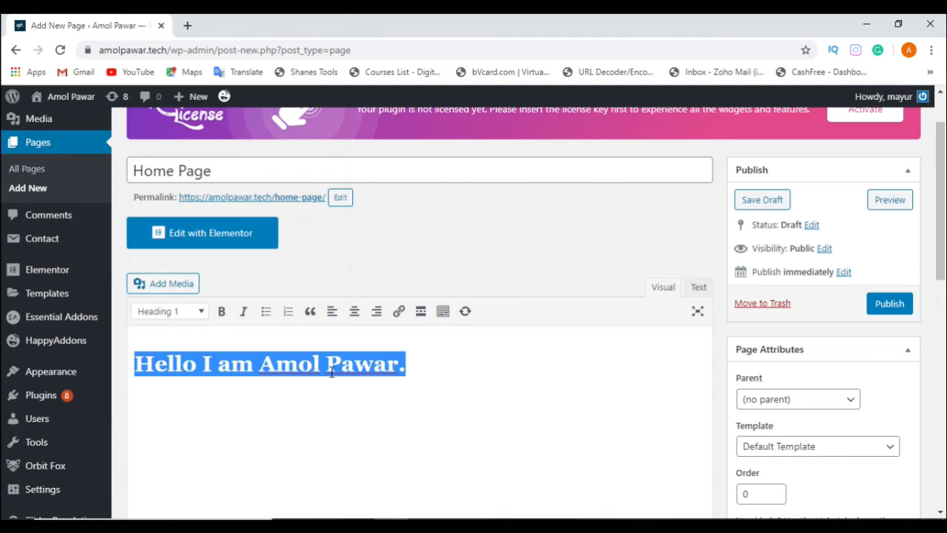
{"action": "left_click", "coordinate": [437, 377]}
{"action": "left_click_drag", "start_coordinate": [419, 368], "coordinate": [133, 364]}
{"action": "left_click", "coordinate": [461, 360]}
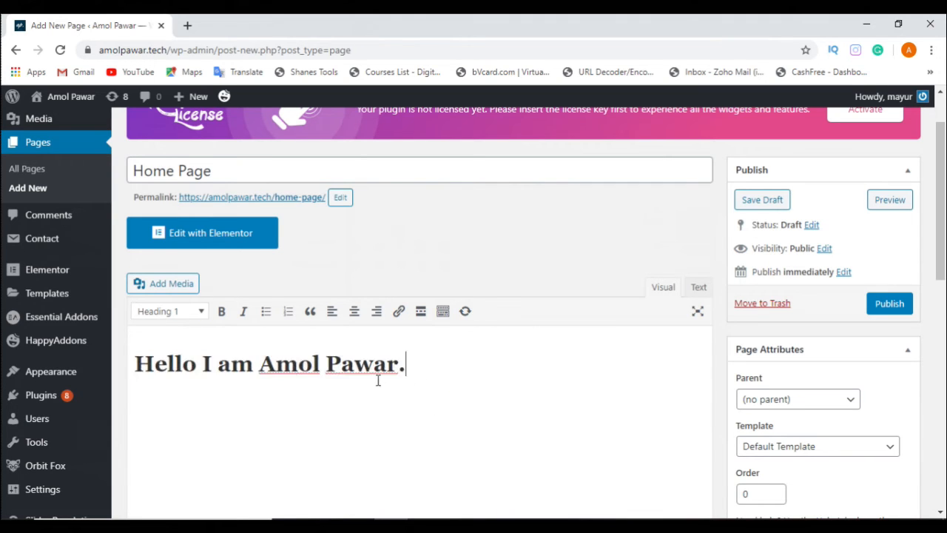
Step: Add the line "Learn Website Designing with us at free of cost." below the greeting and correct the extra space in it
{"action": "key", "text": "Return"}
{"action": "type", "text": "Learn Website "}
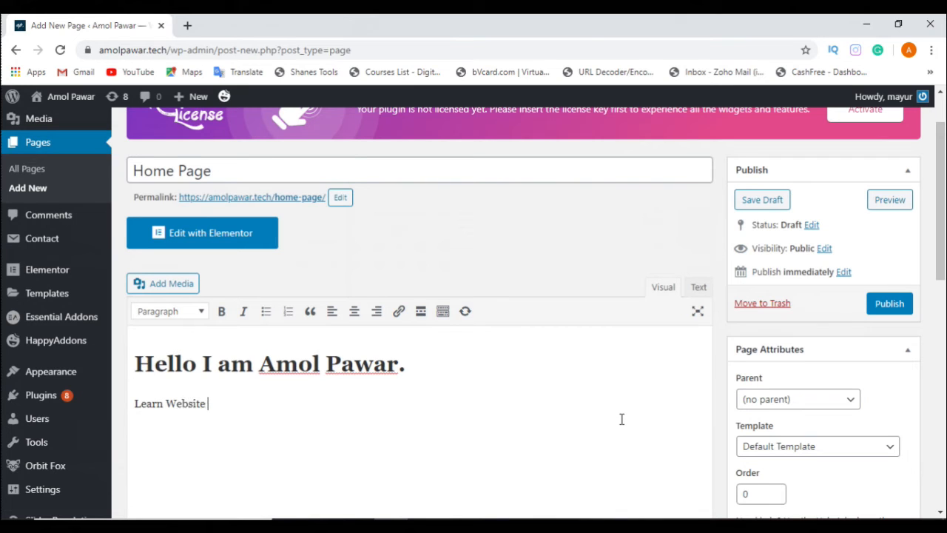
{"action": "type", "text": "Designing with us "}
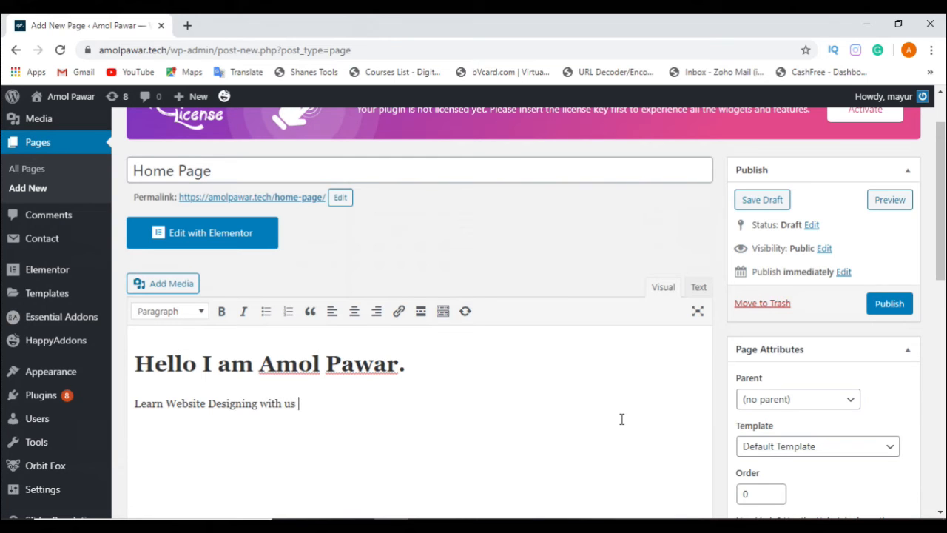
{"action": "type", "text": "at  free of cos"}
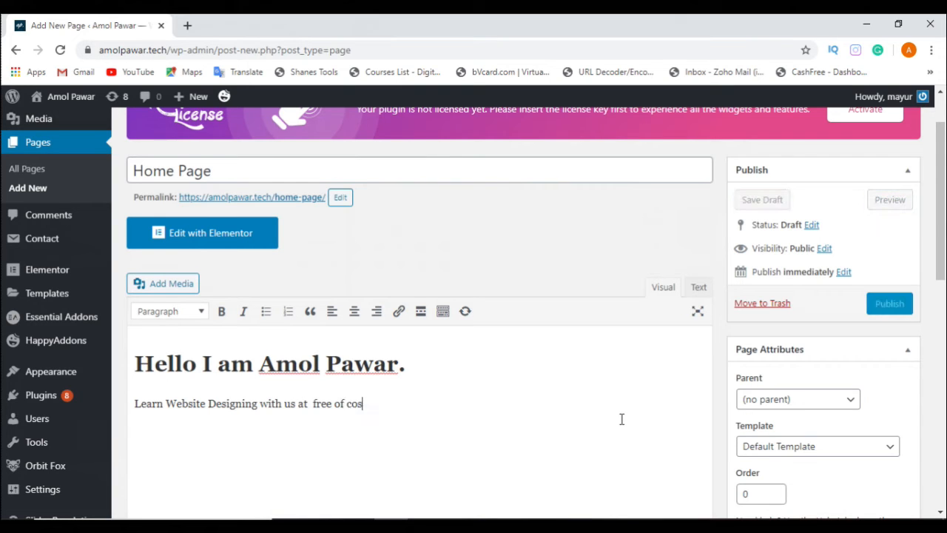
{"action": "type", "text": "t."}
{"action": "key", "text": "Return"}
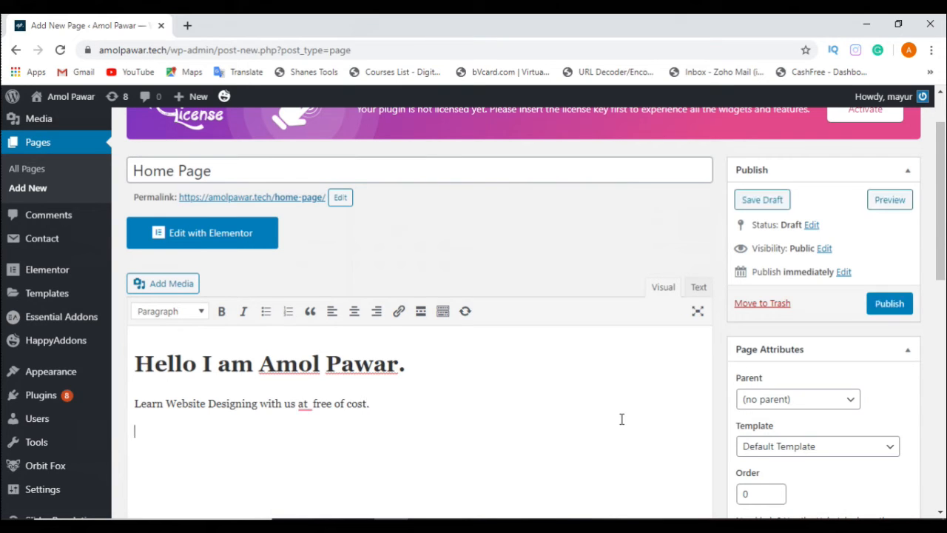
{"action": "mouse_move", "coordinate": [315, 404]}
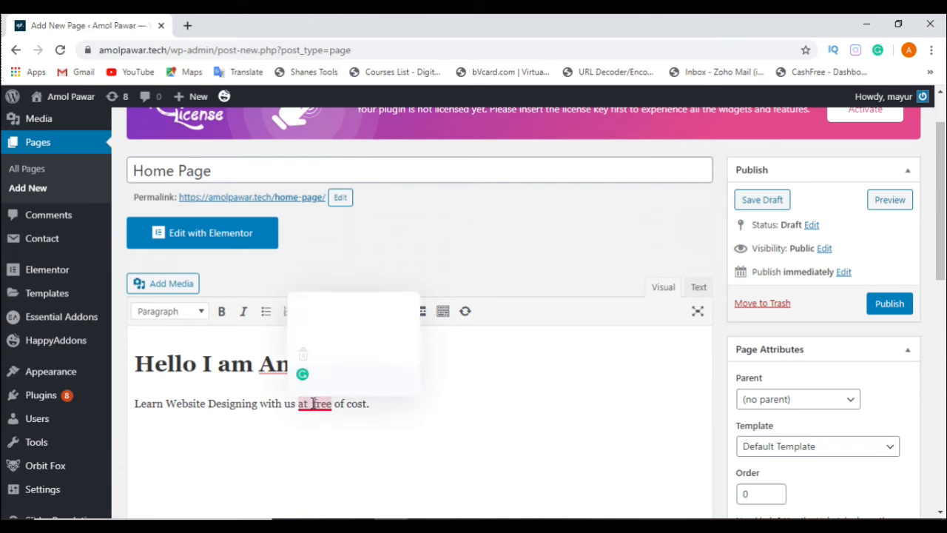
{"action": "left_click", "coordinate": [319, 328]}
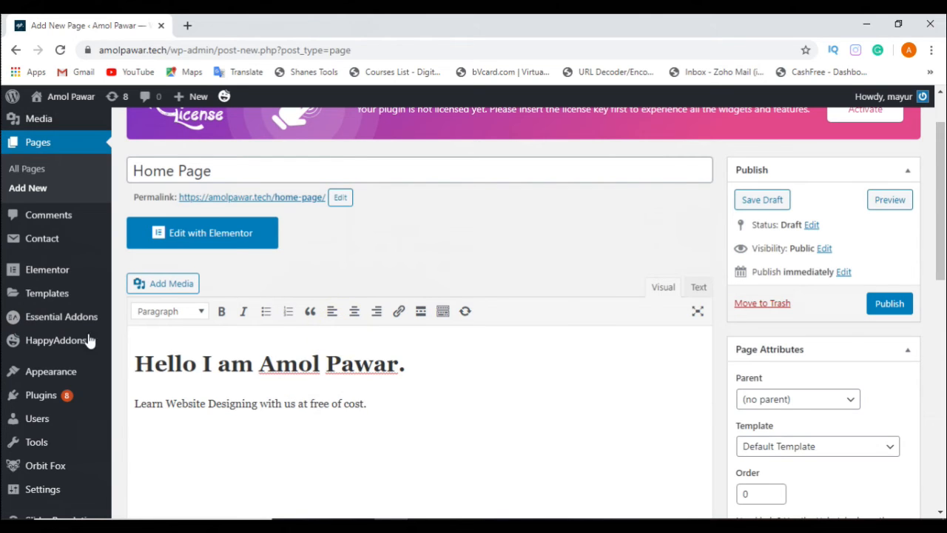
Step: Center the greeting heading in the page's content area
{"action": "left_click", "coordinate": [132, 403]}
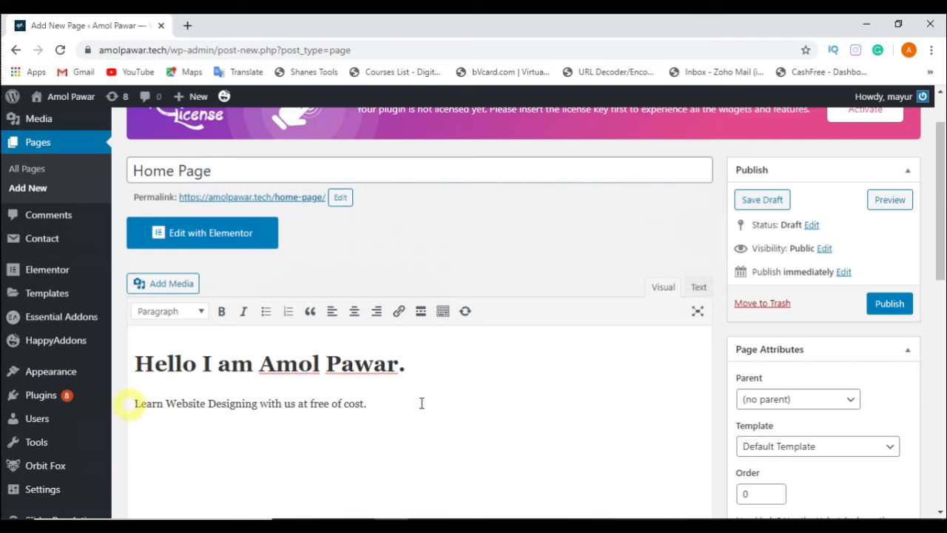
{"action": "left_click", "coordinate": [371, 404]}
{"action": "triple_click", "coordinate": [386, 402]}
{"action": "left_click_drag", "start_coordinate": [413, 367], "coordinate": [126, 350]}
{"action": "left_click", "coordinate": [423, 365]}
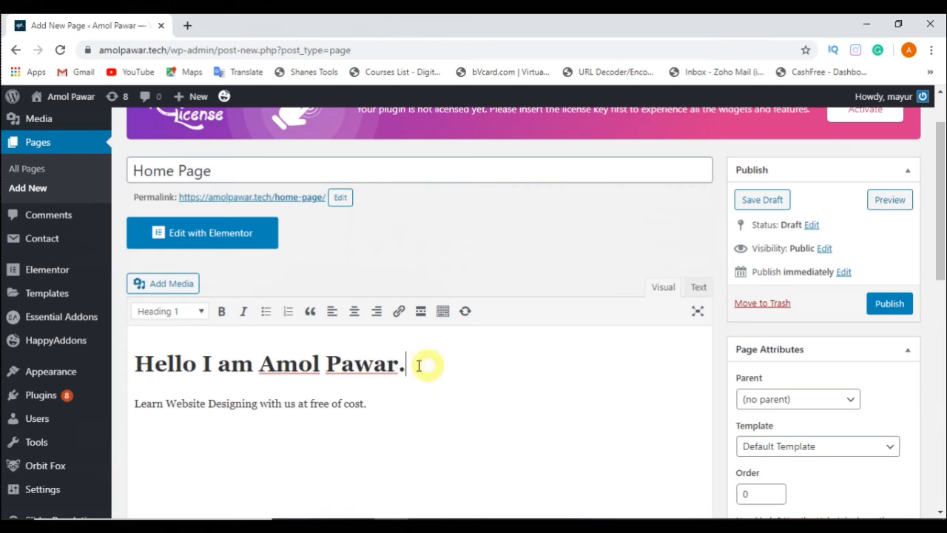
{"action": "left_click_drag", "start_coordinate": [415, 364], "coordinate": [133, 367]}
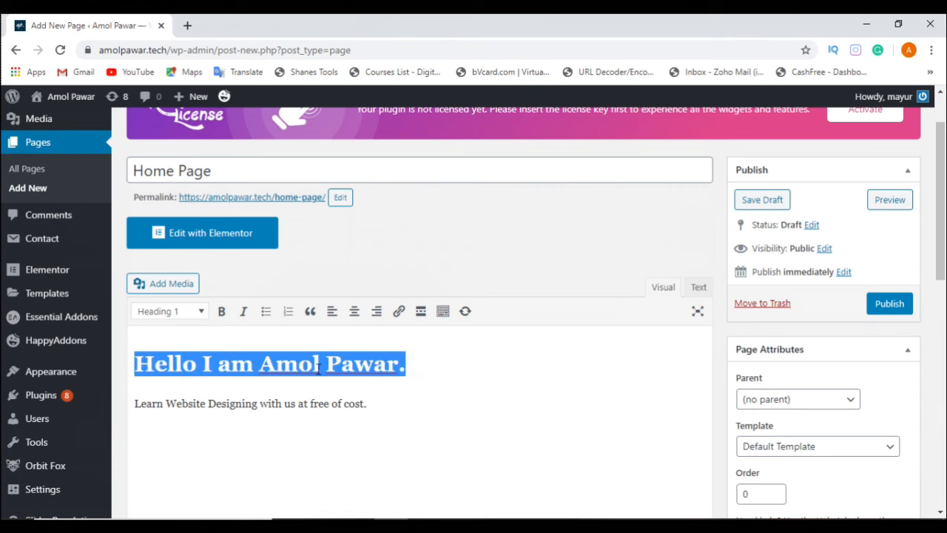
{"action": "left_click", "coordinate": [355, 317]}
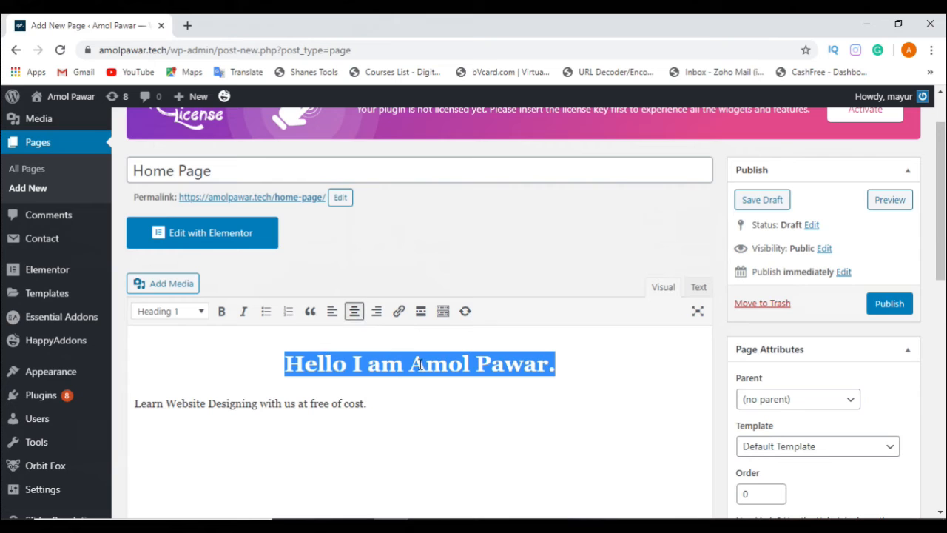
Step: Insert a blank line above the "Learn Website Designing with us at free of cost." line and format that line as Heading 2
{"action": "left_click", "coordinate": [135, 404]}
{"action": "key", "text": "Return"}
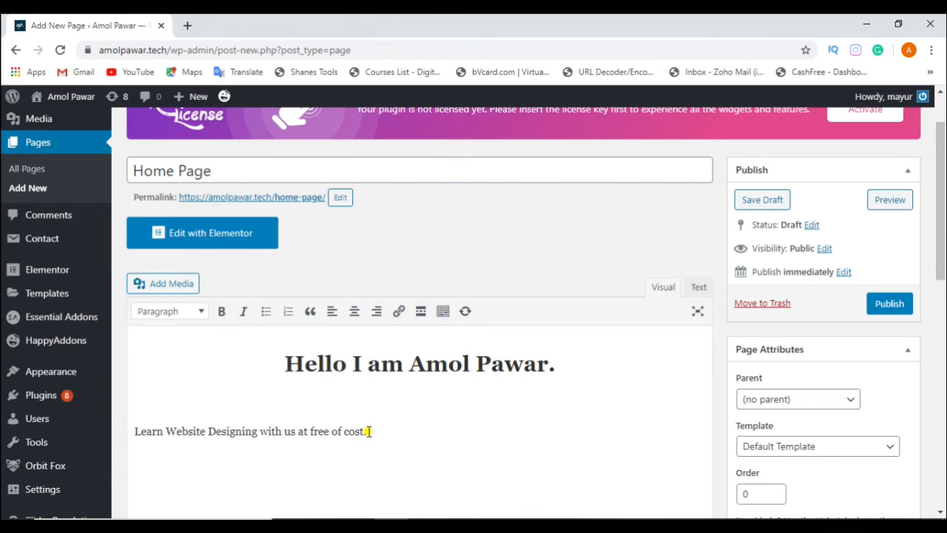
{"action": "left_click_drag", "start_coordinate": [367, 431], "coordinate": [136, 431]}
{"action": "left_click", "coordinate": [172, 311]}
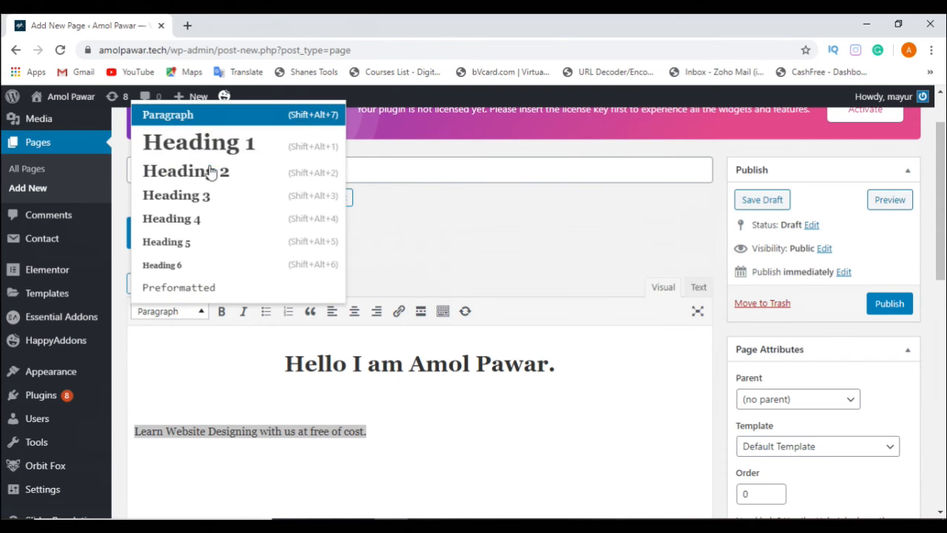
{"action": "left_click", "coordinate": [219, 171]}
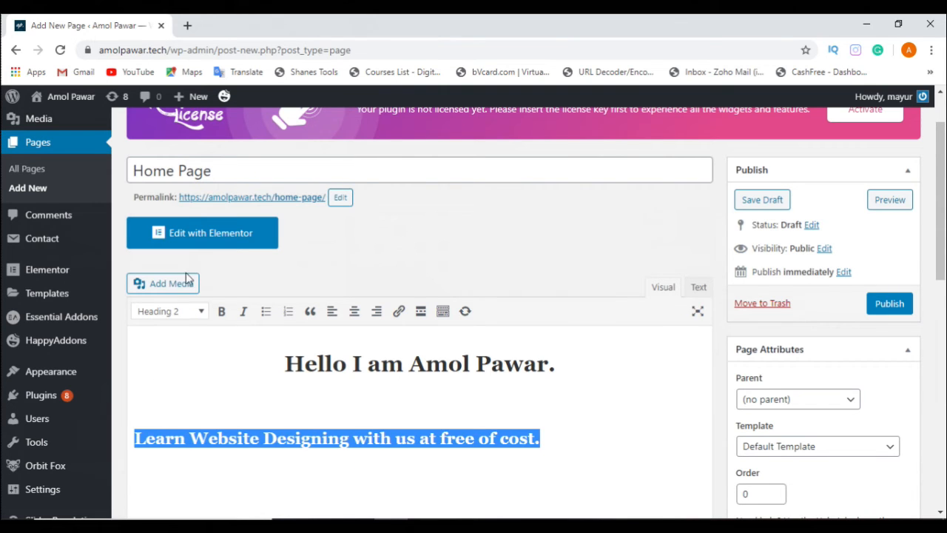
Step: Try Heading 3 on the "Learn Website Designing" line and return it to Heading 2
{"action": "left_click", "coordinate": [180, 310]}
{"action": "left_click", "coordinate": [217, 196]}
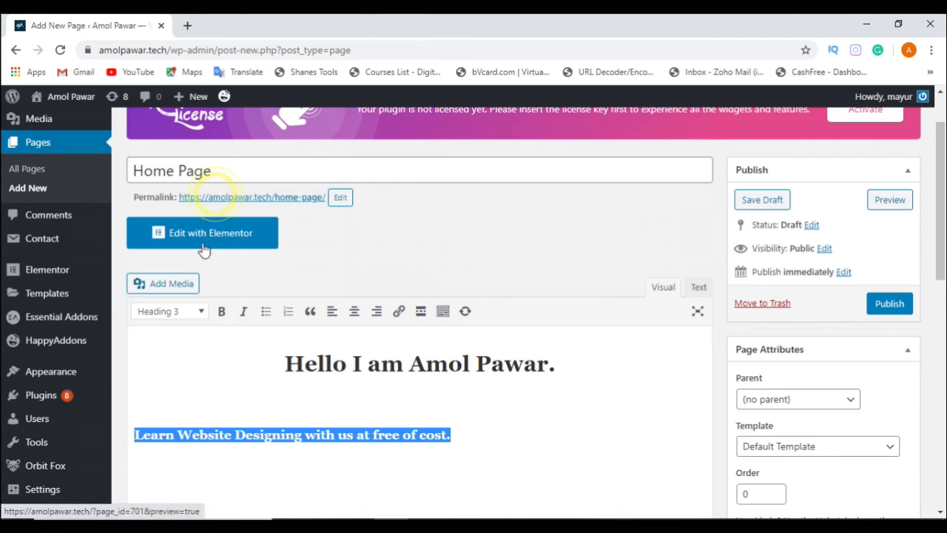
{"action": "left_click", "coordinate": [197, 312]}
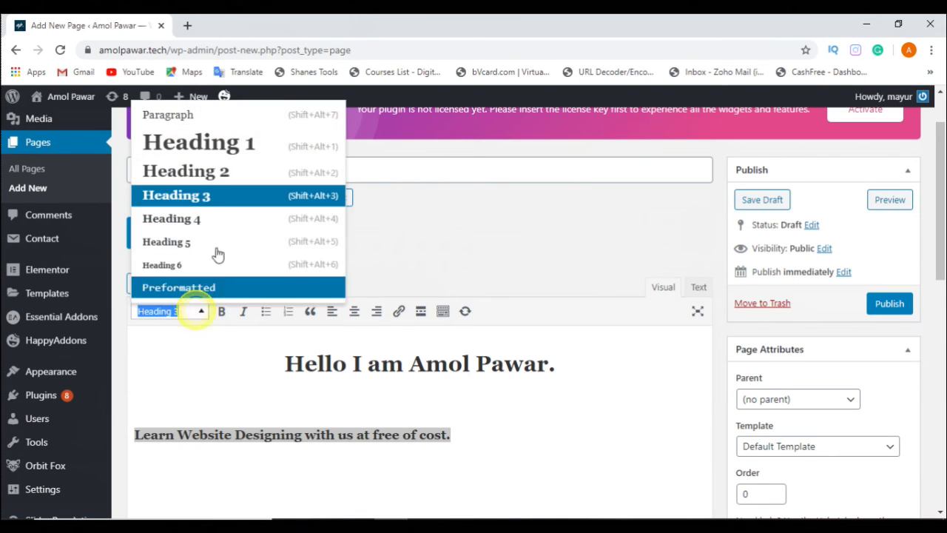
{"action": "left_click", "coordinate": [227, 171]}
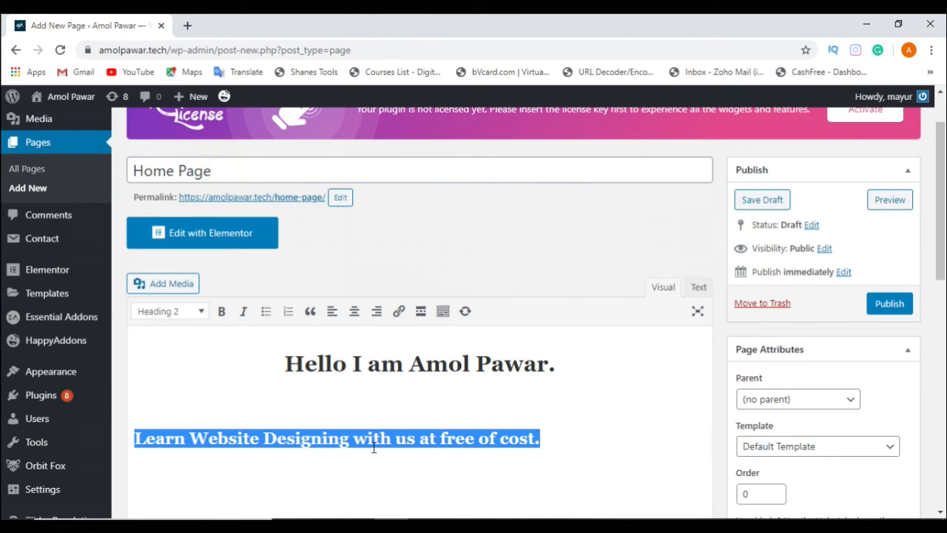
Step: Turn the "Learn Website Designing" heading into a blockquote and append the text "Click on the Link" to it, correcting the typo
{"action": "left_click", "coordinate": [311, 314]}
{"action": "left_click", "coordinate": [598, 439]}
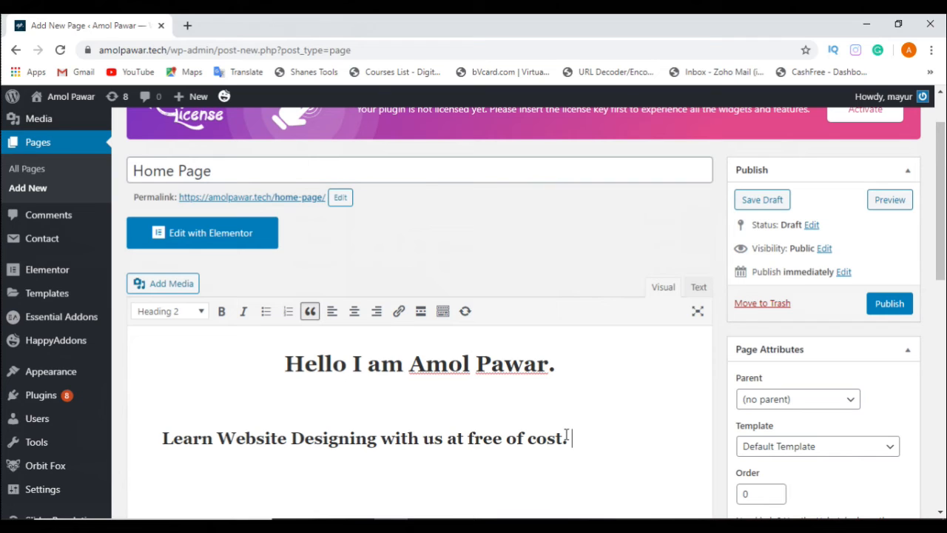
{"action": "type", "text": "Colick on the"}
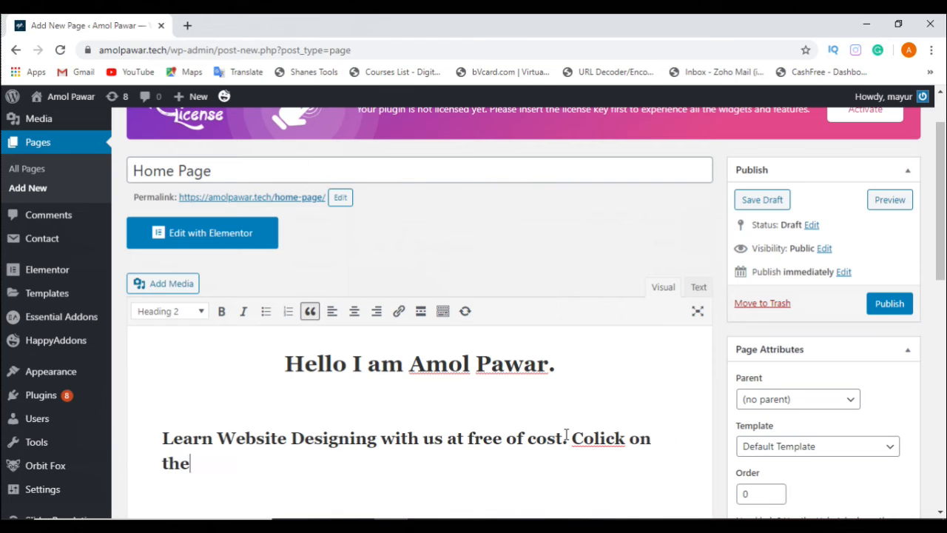
{"action": "type", "text": " Link"}
{"action": "key", "text": "shift+Home"}
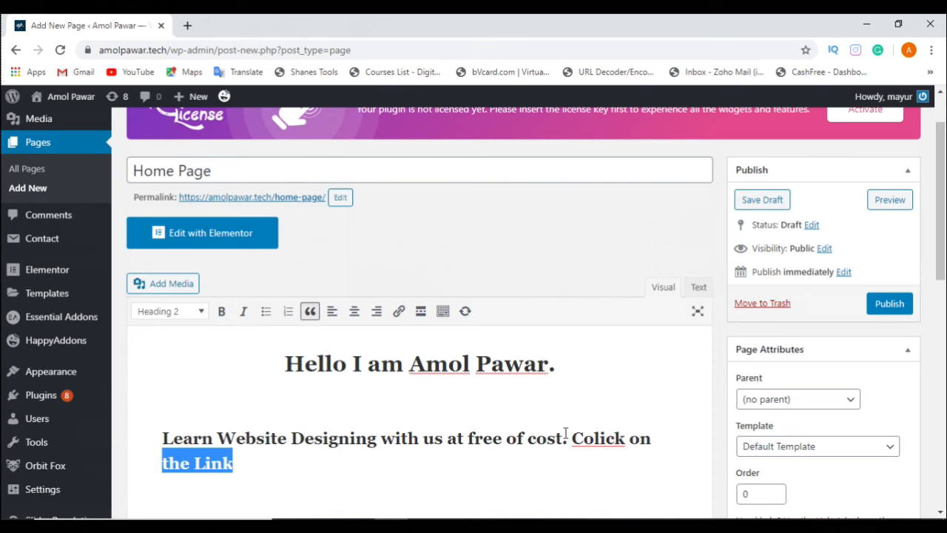
{"action": "left_click", "coordinate": [592, 438]}
{"action": "key", "text": "BackSpace"}
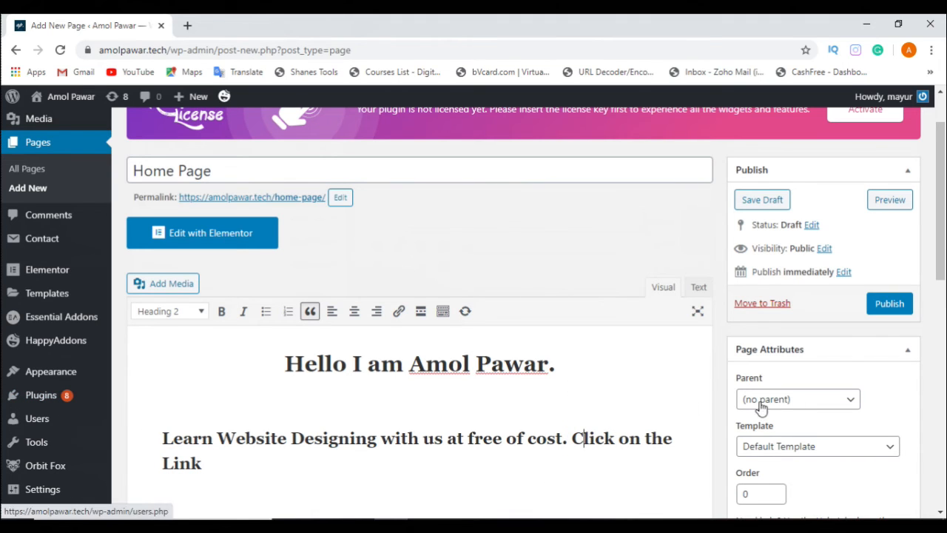
Step: Link the words "Click on the Link" in the blockquote to the website's own https root address
{"action": "left_click_drag", "start_coordinate": [571, 438], "coordinate": [607, 464]}
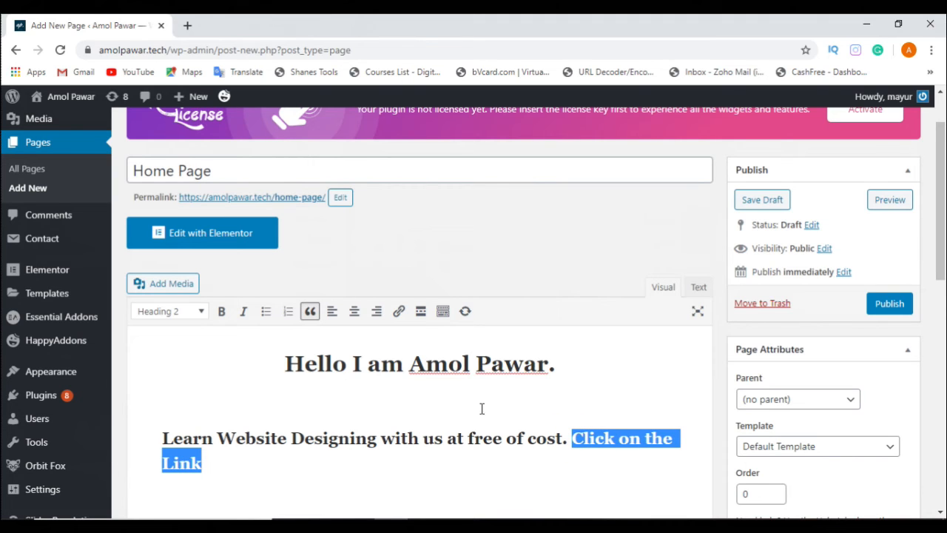
{"action": "left_click", "coordinate": [400, 313]}
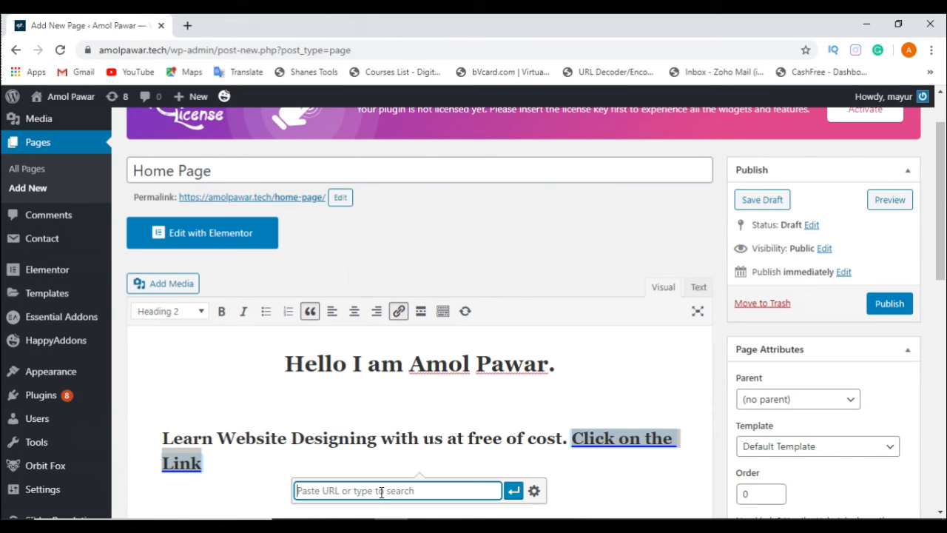
{"action": "type", "text": "https://amolpawar"}
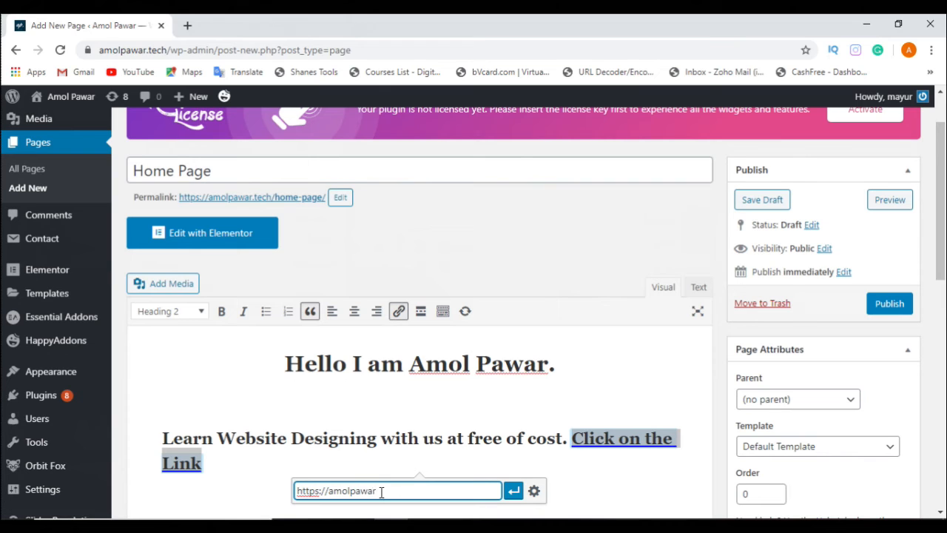
{"action": "type", "text": ".tech"}
{"action": "key", "text": "Return"}
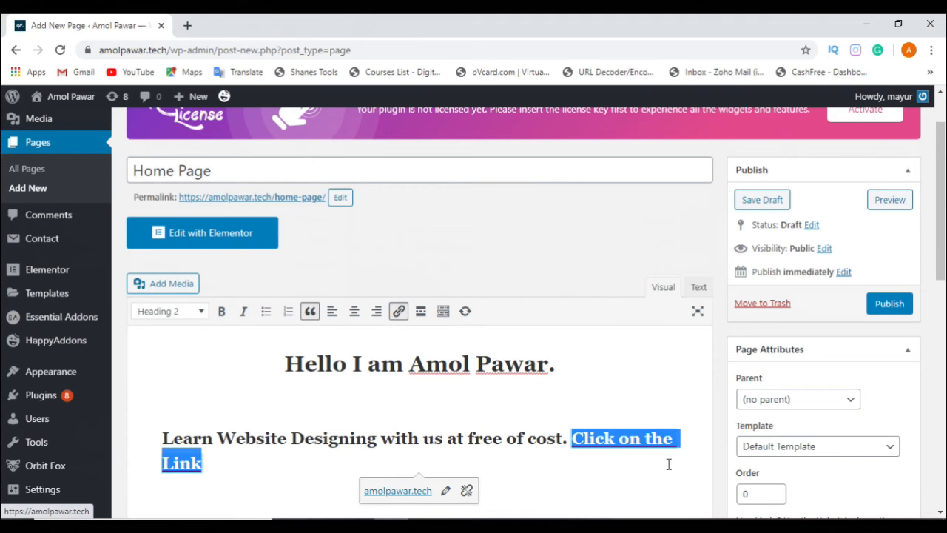
{"action": "left_click", "coordinate": [635, 474]}
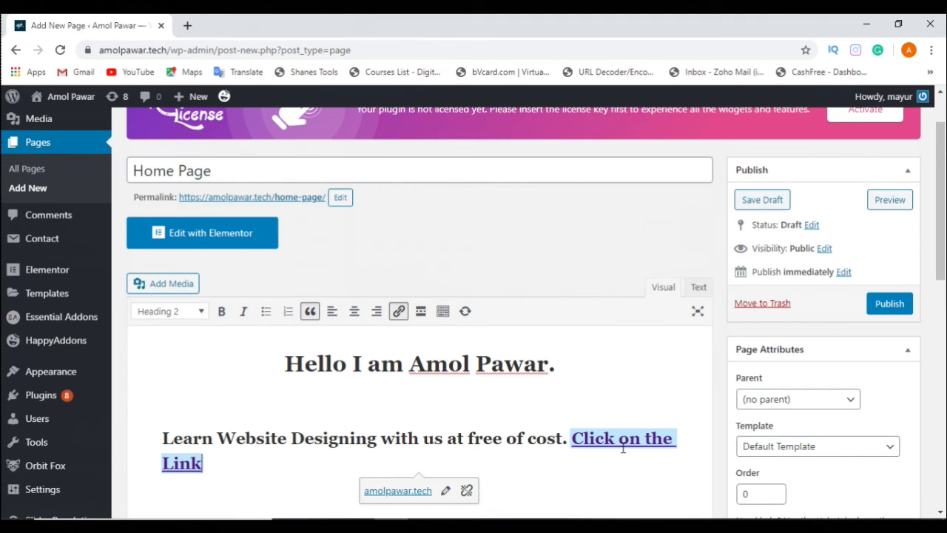
{"action": "left_click", "coordinate": [598, 483]}
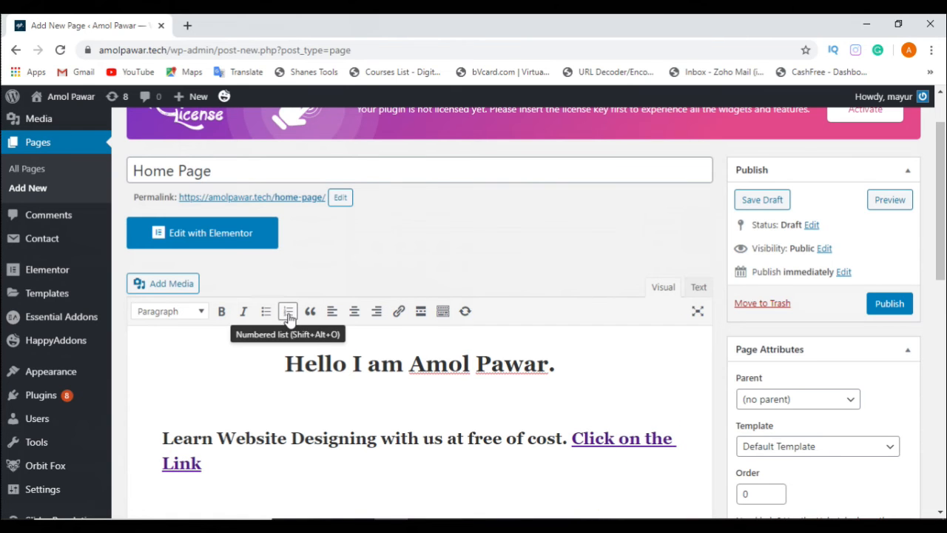
Step: Try a bulleted list and a numbered list on the empty line below the blockquote, and remove the list formatting
{"action": "scroll", "coordinate": [307, 429], "scroll_direction": "down", "scroll_amount": 3}
{"action": "scroll", "coordinate": [318, 300], "scroll_direction": "up", "scroll_amount": 2}
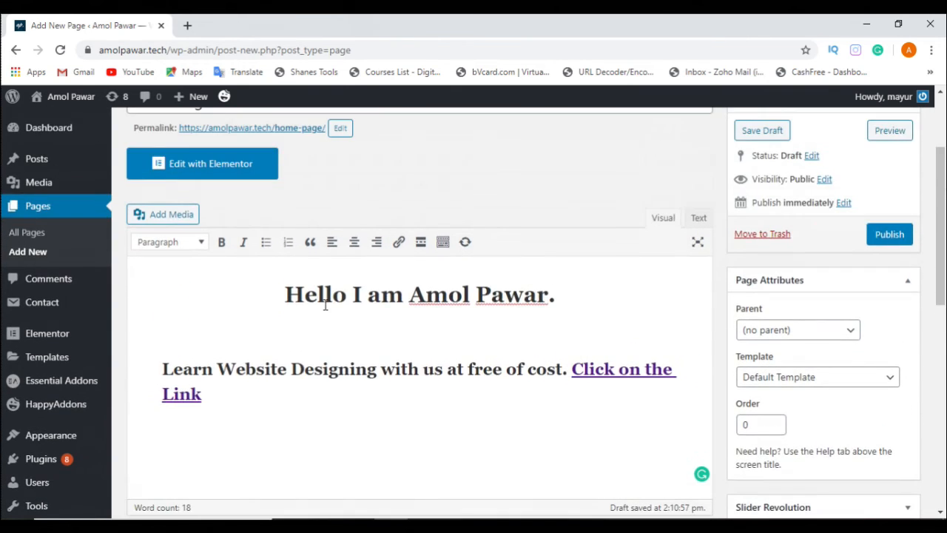
{"action": "scroll", "coordinate": [314, 297], "scroll_direction": "down", "scroll_amount": 1}
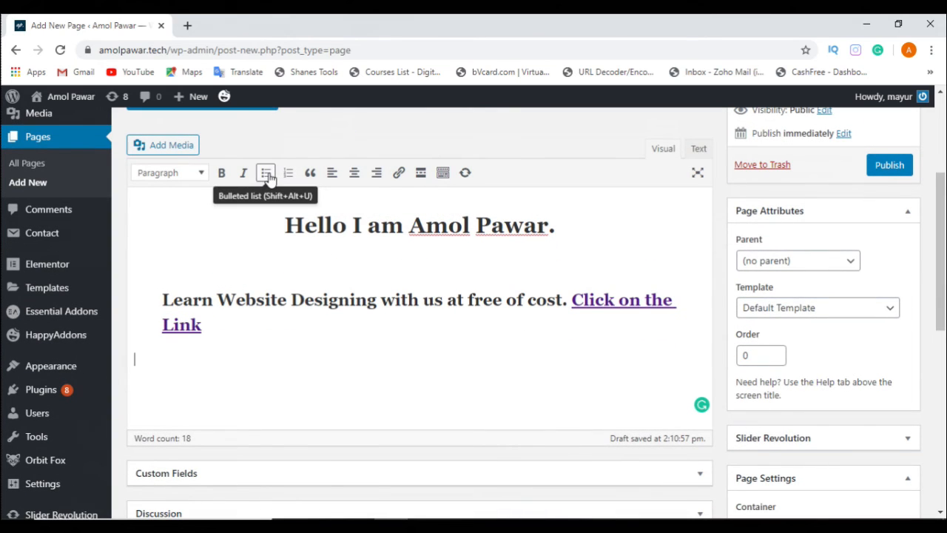
{"action": "left_click", "coordinate": [266, 173]}
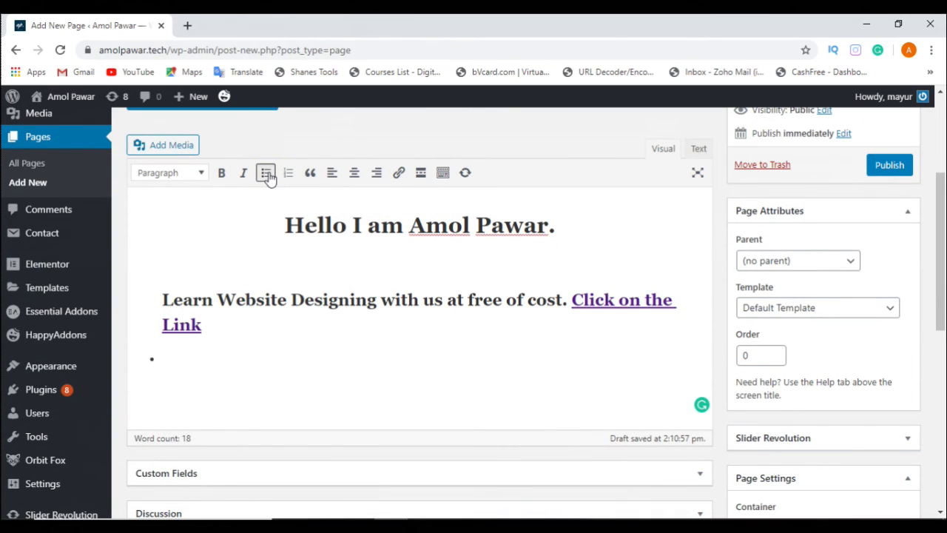
{"action": "left_click", "coordinate": [290, 175]}
{"action": "left_click", "coordinate": [232, 348]}
{"action": "key", "text": "BackSpace"}
Step: Browse the media library for the page and upload the smartphone JPG image from the Desktop folder
{"action": "left_click", "coordinate": [179, 148]}
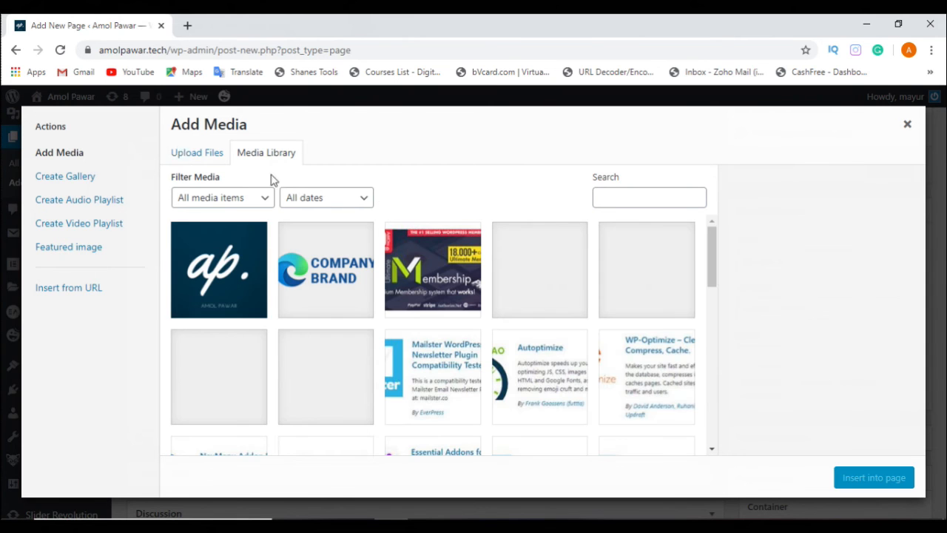
{"action": "scroll", "coordinate": [501, 326], "scroll_direction": "down", "scroll_amount": 5}
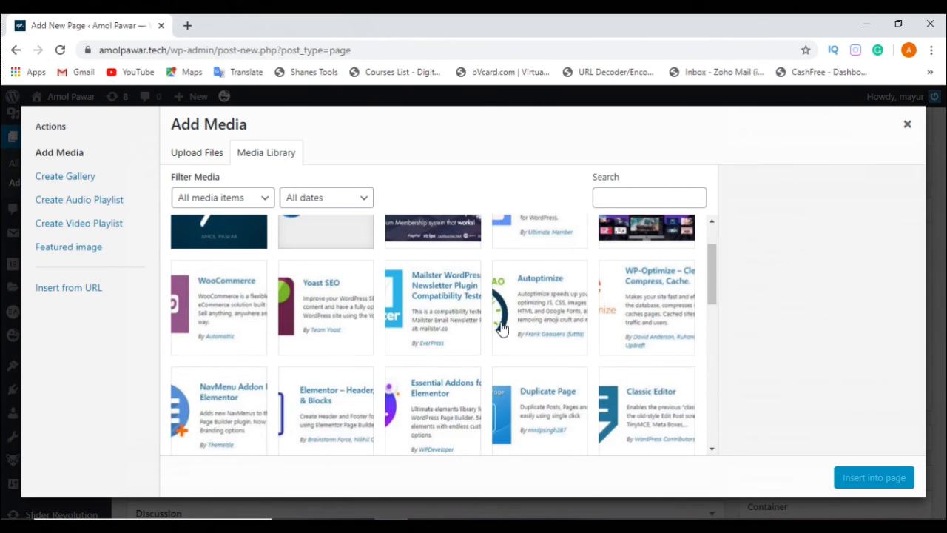
{"action": "scroll", "coordinate": [501, 328], "scroll_direction": "down", "scroll_amount": 1}
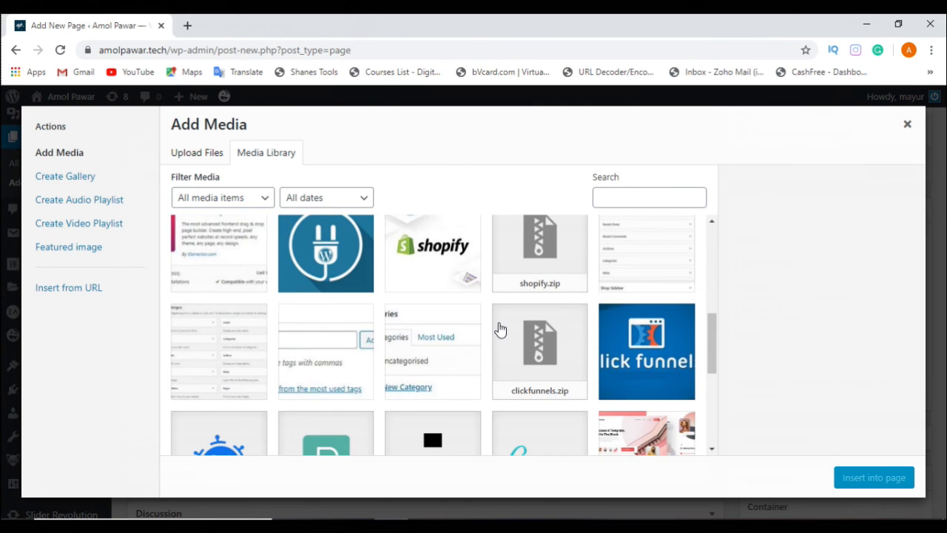
{"action": "scroll", "coordinate": [499, 329], "scroll_direction": "down", "scroll_amount": 3}
{"action": "scroll", "coordinate": [499, 329], "scroll_direction": "up", "scroll_amount": 5}
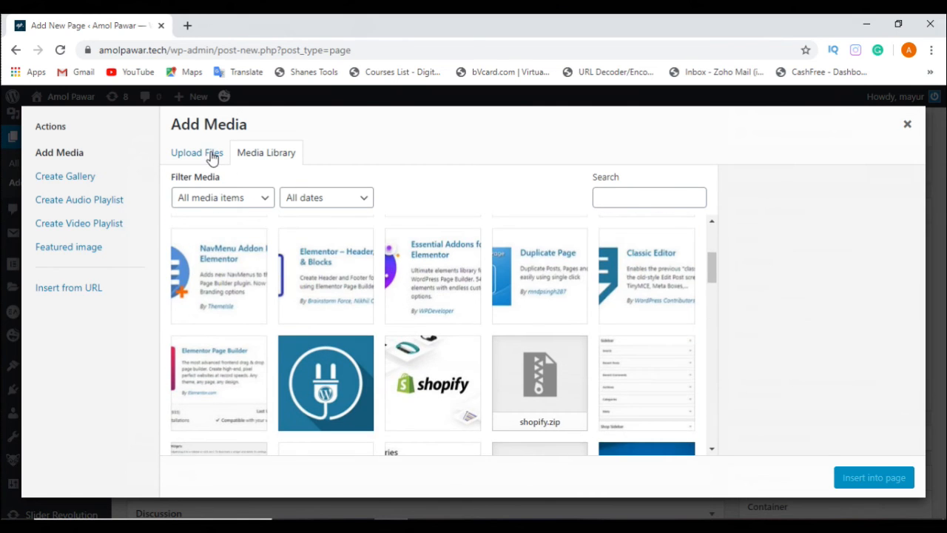
{"action": "left_click", "coordinate": [213, 159]}
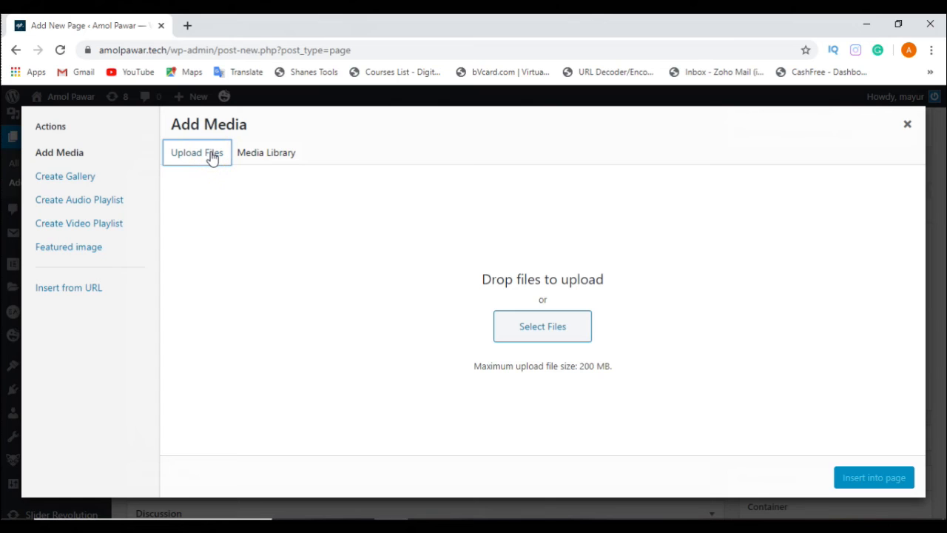
{"action": "left_click", "coordinate": [556, 333]}
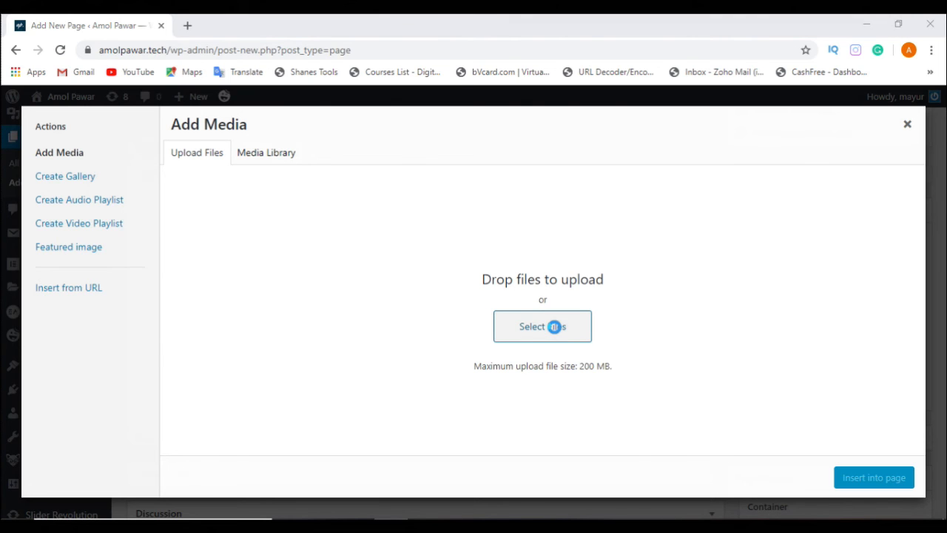
{"action": "scroll", "coordinate": [237, 215], "scroll_direction": "down", "scroll_amount": 3}
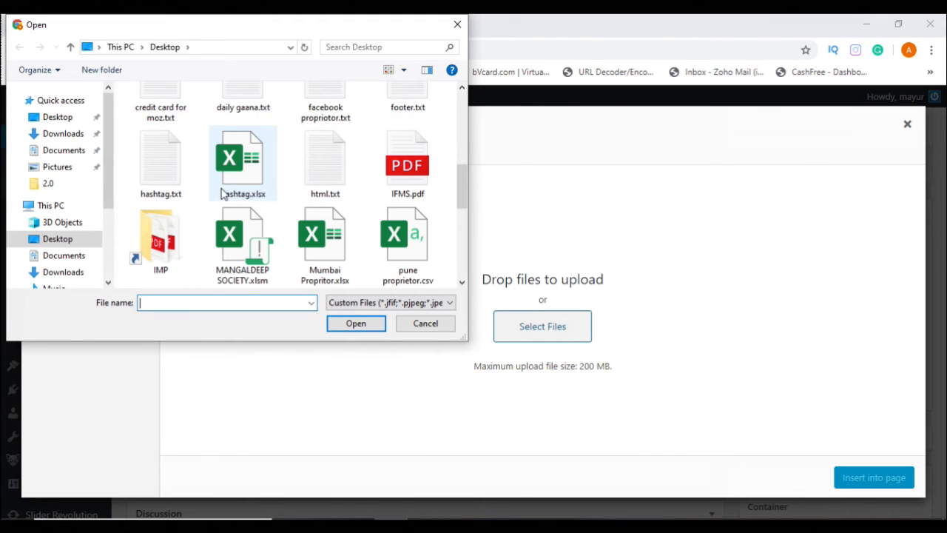
{"action": "scroll", "coordinate": [224, 192], "scroll_direction": "down", "scroll_amount": 5}
{"action": "scroll", "coordinate": [234, 194], "scroll_direction": "up", "scroll_amount": 10}
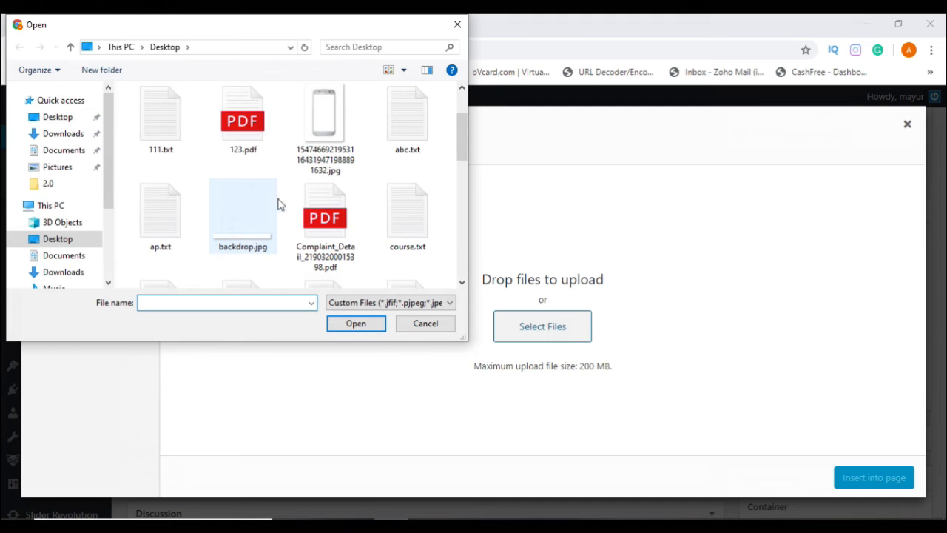
{"action": "left_click", "coordinate": [331, 142]}
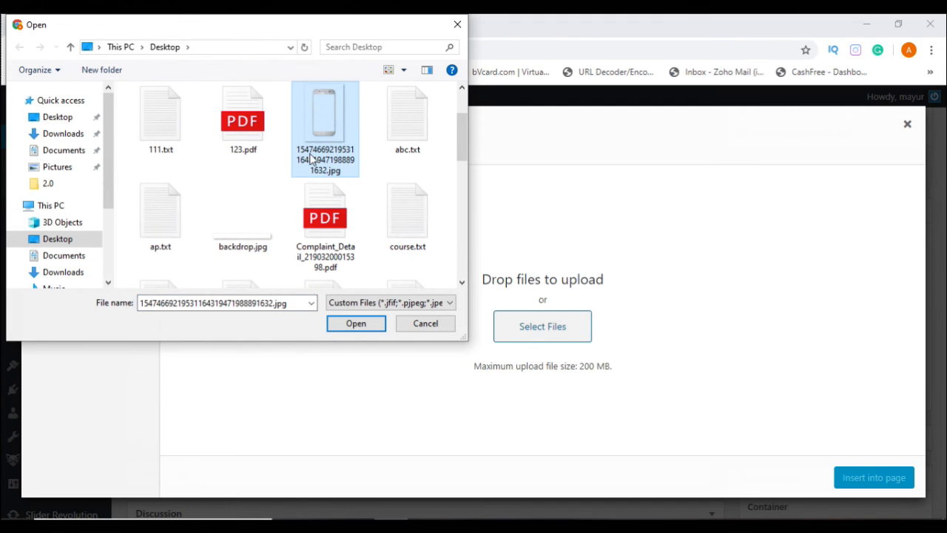
{"action": "left_click", "coordinate": [361, 329]}
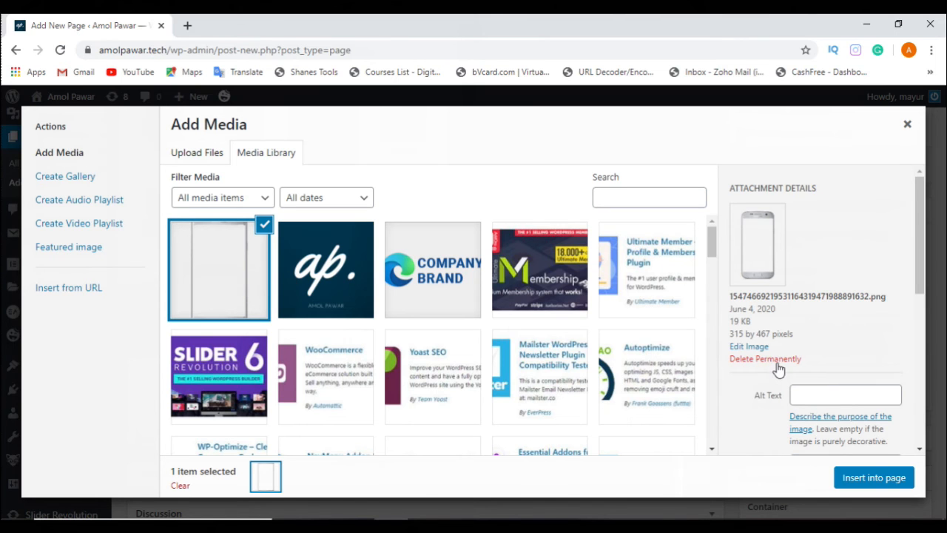
Step: Review the uploaded phone image's attachment details and set its alt text to "Digital marketing"
{"action": "scroll", "coordinate": [776, 363], "scroll_direction": "down", "scroll_amount": 2}
{"action": "scroll", "coordinate": [776, 363], "scroll_direction": "up", "scroll_amount": 1}
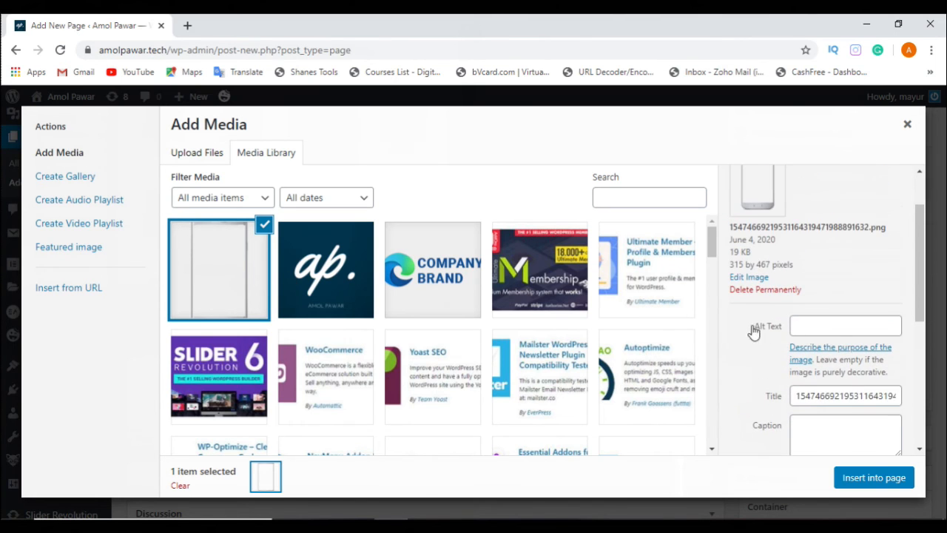
{"action": "scroll", "coordinate": [828, 328], "scroll_direction": "up", "scroll_amount": 1}
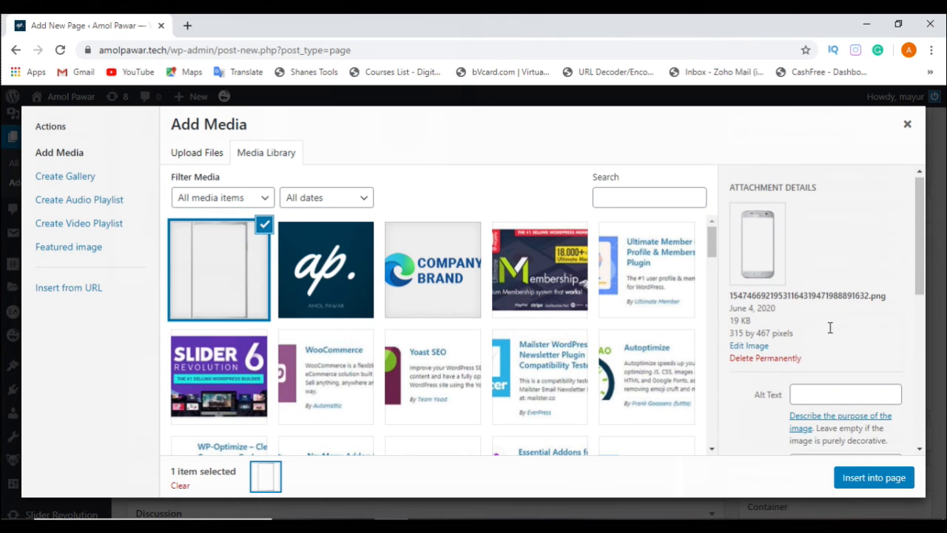
{"action": "left_click", "coordinate": [829, 396]}
{"action": "scroll", "coordinate": [830, 395], "scroll_direction": "down", "scroll_amount": 2}
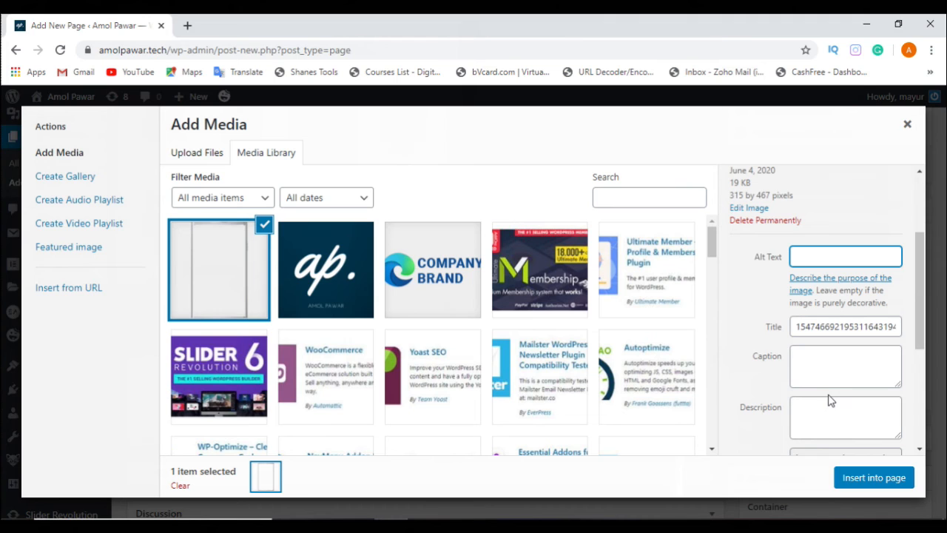
{"action": "scroll", "coordinate": [811, 384], "scroll_direction": "up", "scroll_amount": 2}
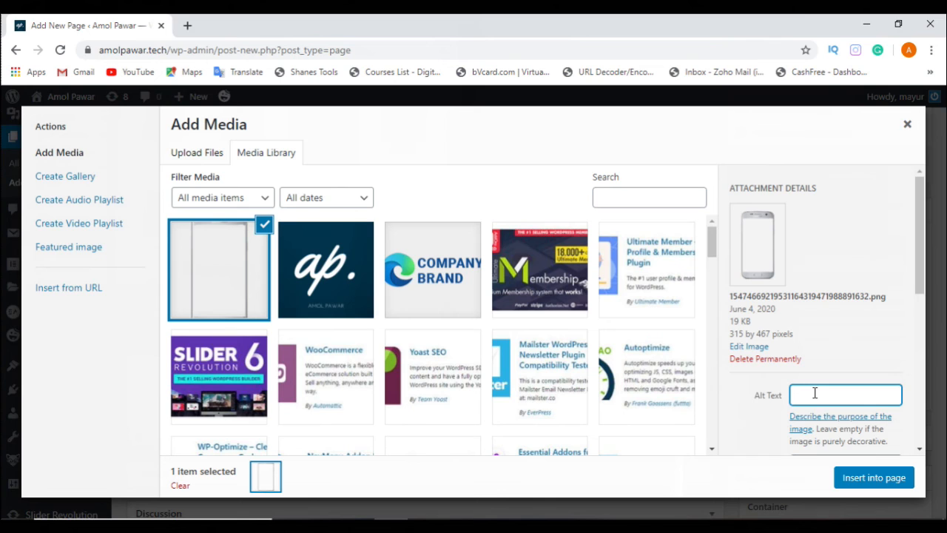
{"action": "type", "text": "Digital marketing"}
Step: Copy the alt text "Digital marketing" into the phone image's title, caption and description
{"action": "key", "text": "ctrl+a"}
{"action": "key", "text": "ctrl+c"}
{"action": "scroll", "coordinate": [907, 390], "scroll_direction": "down", "scroll_amount": 3}
{"action": "left_click", "coordinate": [830, 258]}
{"action": "key", "text": "ctrl+a"}
{"action": "key", "text": "ctrl+v"}
{"action": "left_click", "coordinate": [831, 304]}
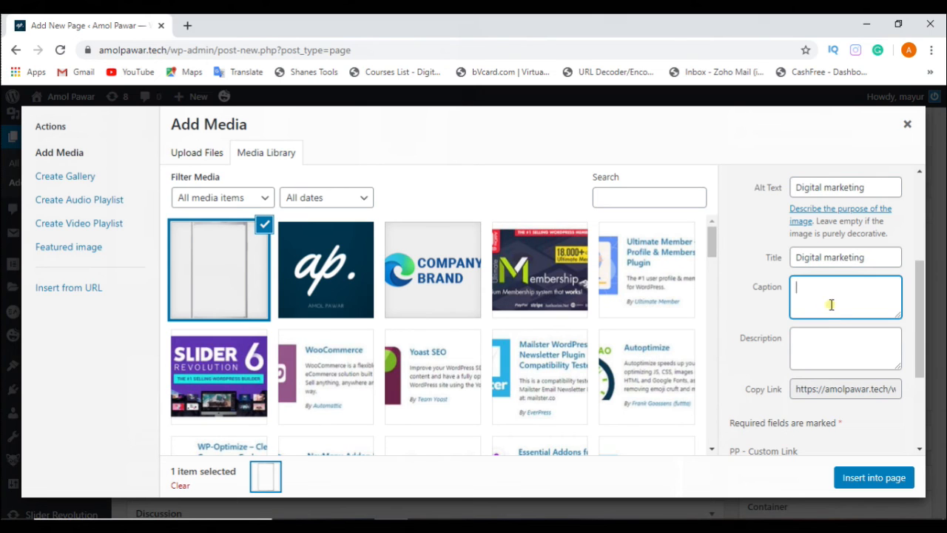
{"action": "key", "text": "ctrl+v"}
{"action": "left_click", "coordinate": [841, 352]}
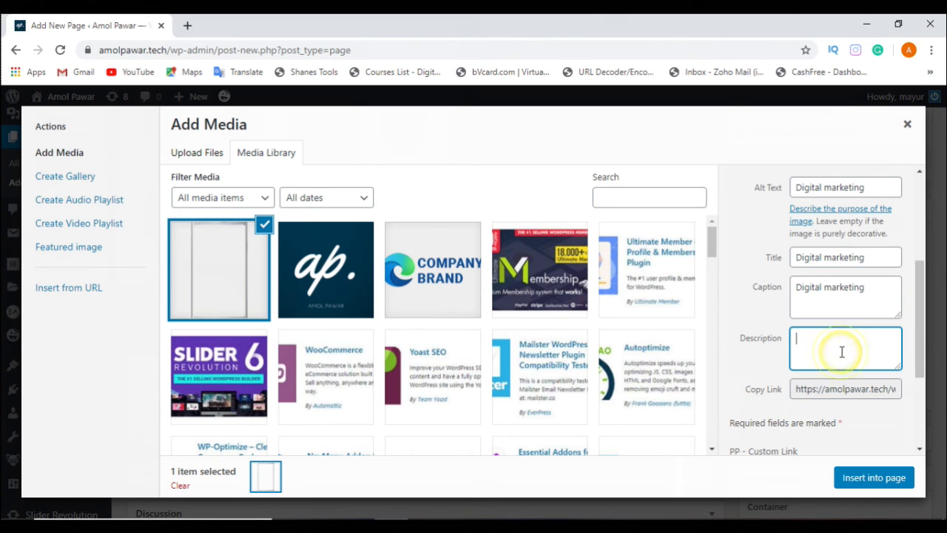
{"action": "key", "text": "ctrl+v"}
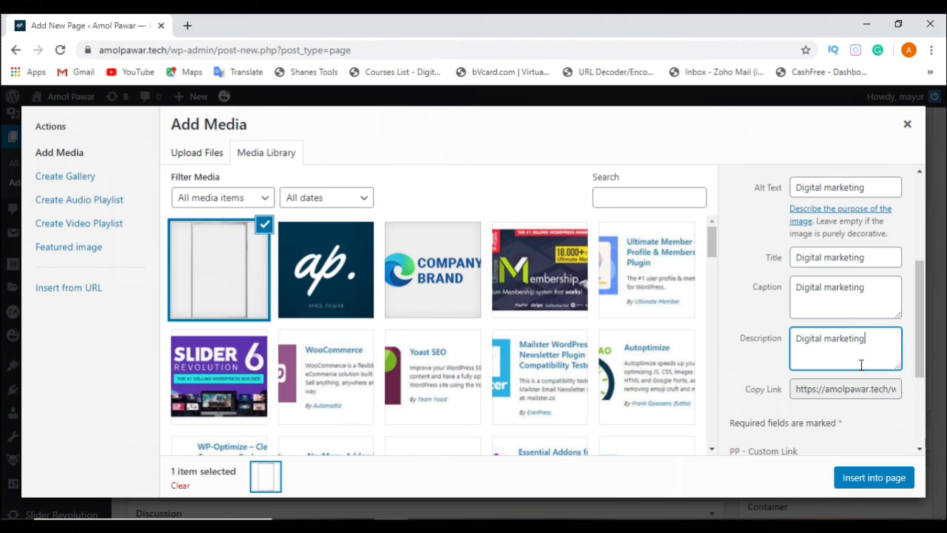
{"action": "left_click", "coordinate": [885, 299]}
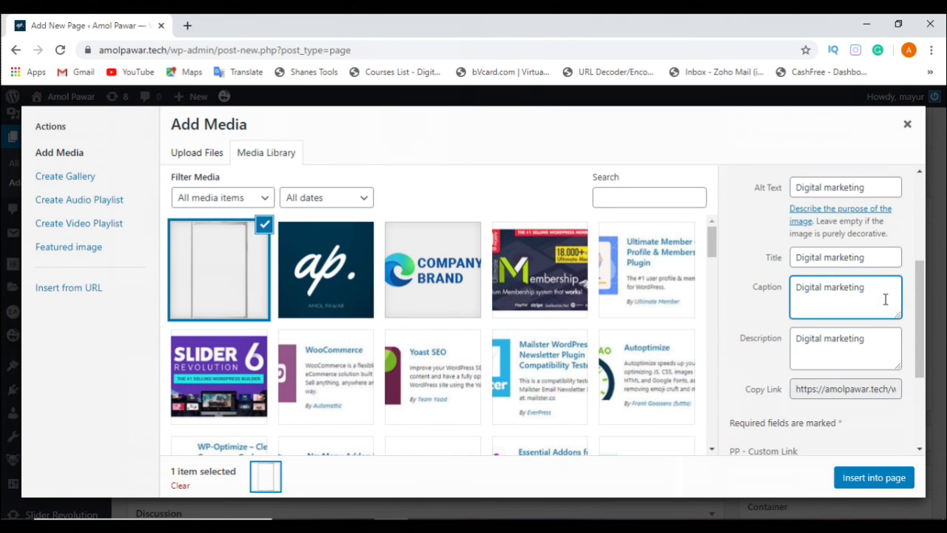
Step: Insert the phone image into the page with Center alignment, no link and size Medium – 202 × 300
{"action": "scroll", "coordinate": [886, 302], "scroll_direction": "down", "scroll_amount": 5}
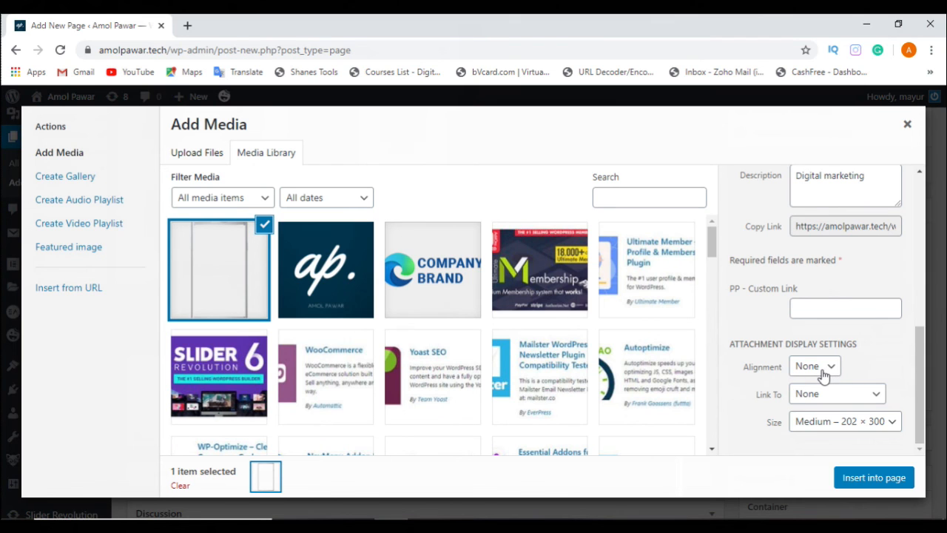
{"action": "left_click", "coordinate": [821, 374]}
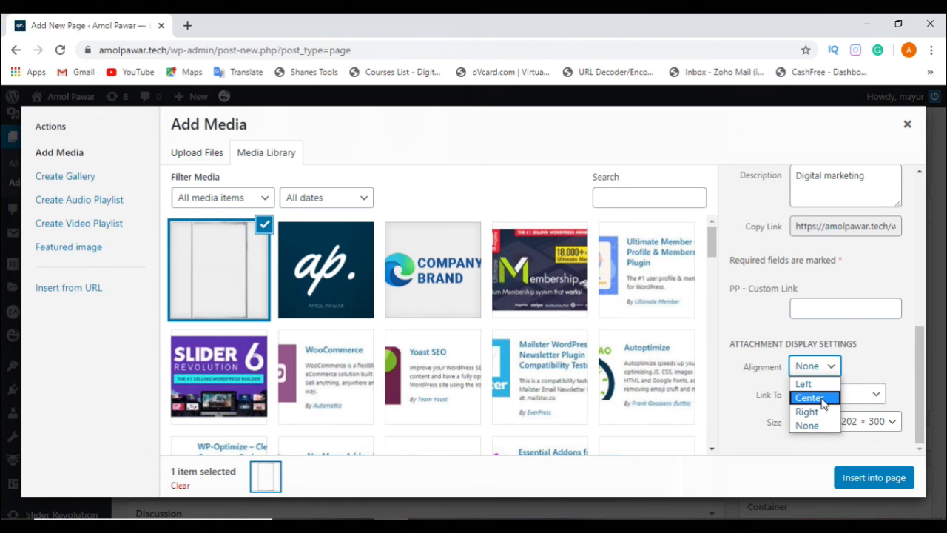
{"action": "left_click", "coordinate": [823, 399]}
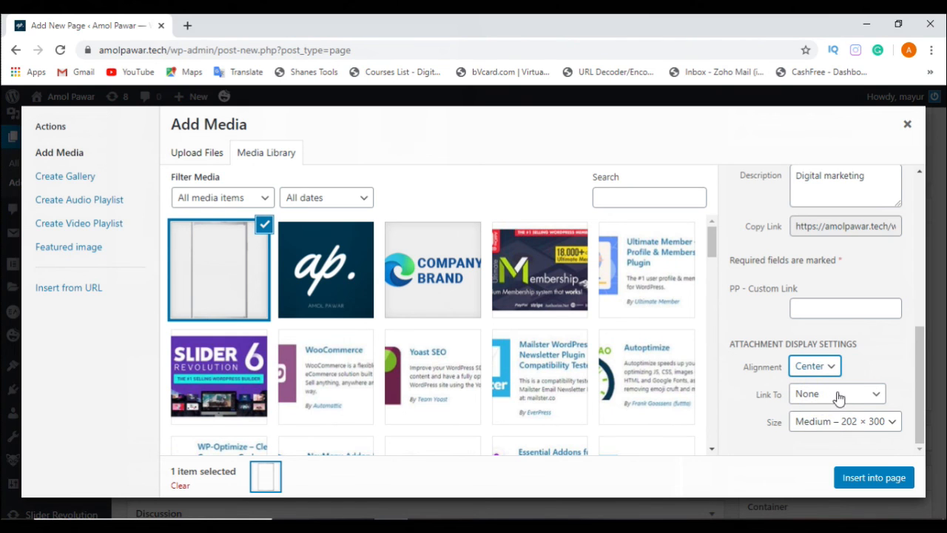
{"action": "left_click", "coordinate": [839, 396]}
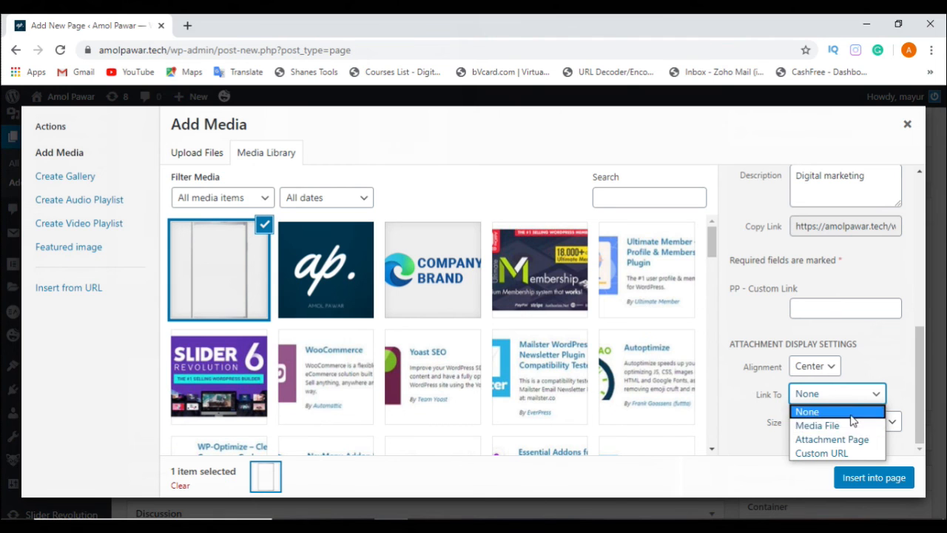
{"action": "left_click", "coordinate": [841, 413]}
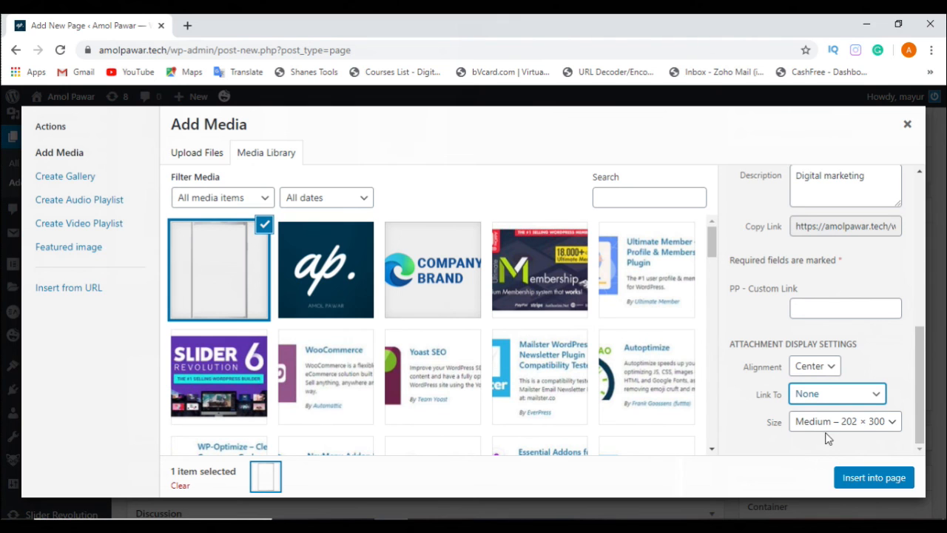
{"action": "left_click", "coordinate": [879, 428]}
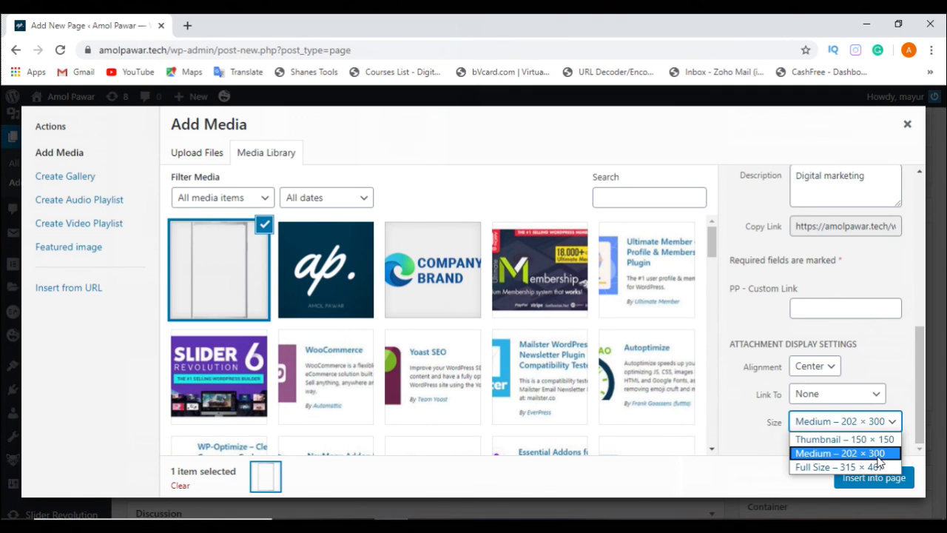
{"action": "left_click", "coordinate": [871, 453]}
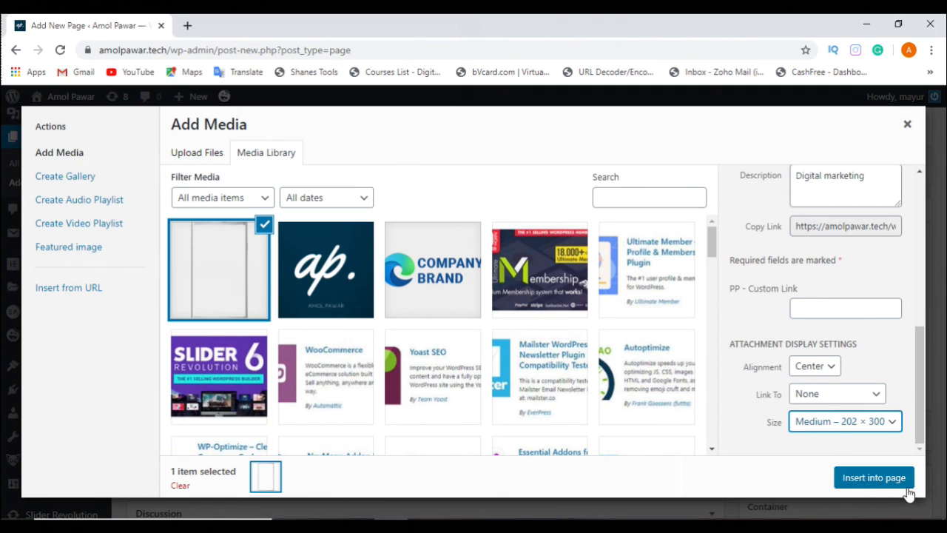
{"action": "left_click", "coordinate": [857, 480]}
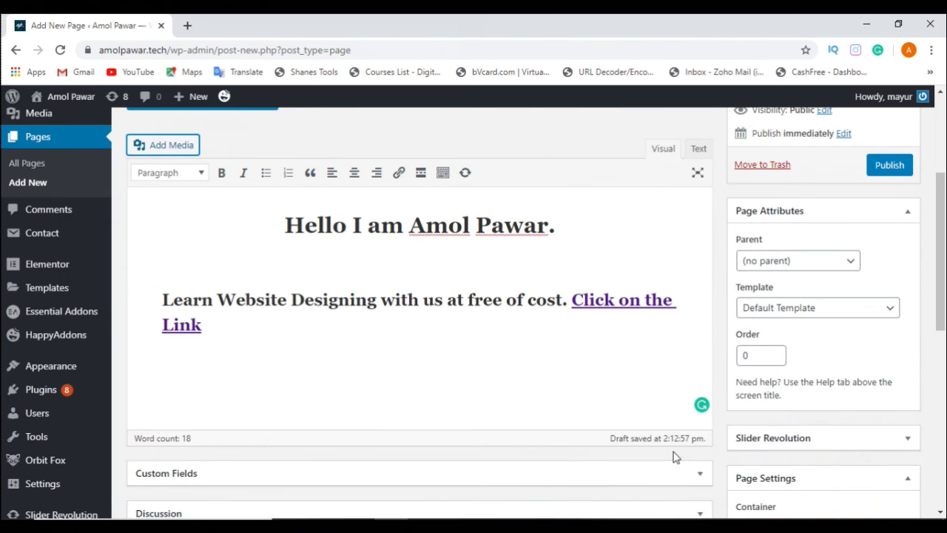
Step: Try centring the "Digital marketing" caption below the phone image, and restore the image's centre alignment
{"action": "scroll", "coordinate": [595, 355], "scroll_direction": "down", "scroll_amount": 3}
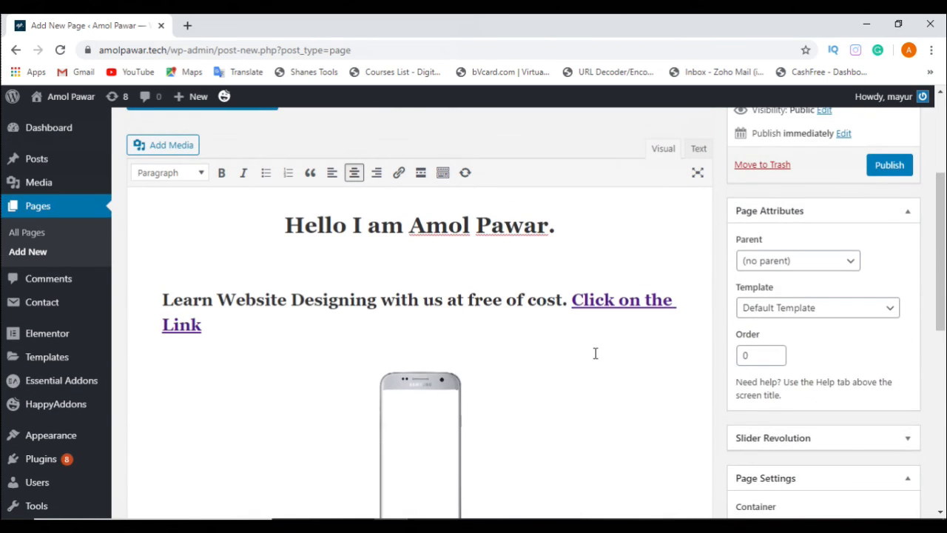
{"action": "scroll", "coordinate": [594, 353], "scroll_direction": "down", "scroll_amount": 2}
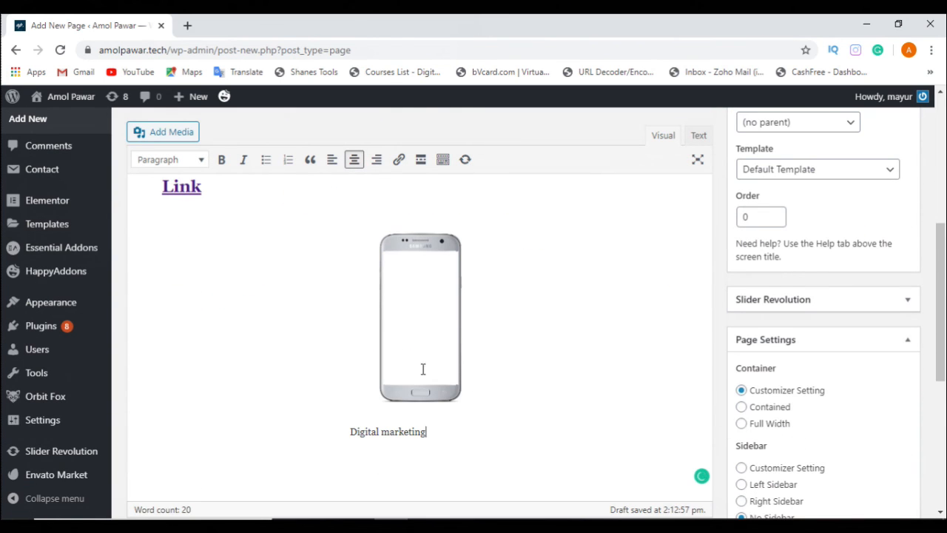
{"action": "left_click_drag", "start_coordinate": [432, 431], "coordinate": [328, 434]}
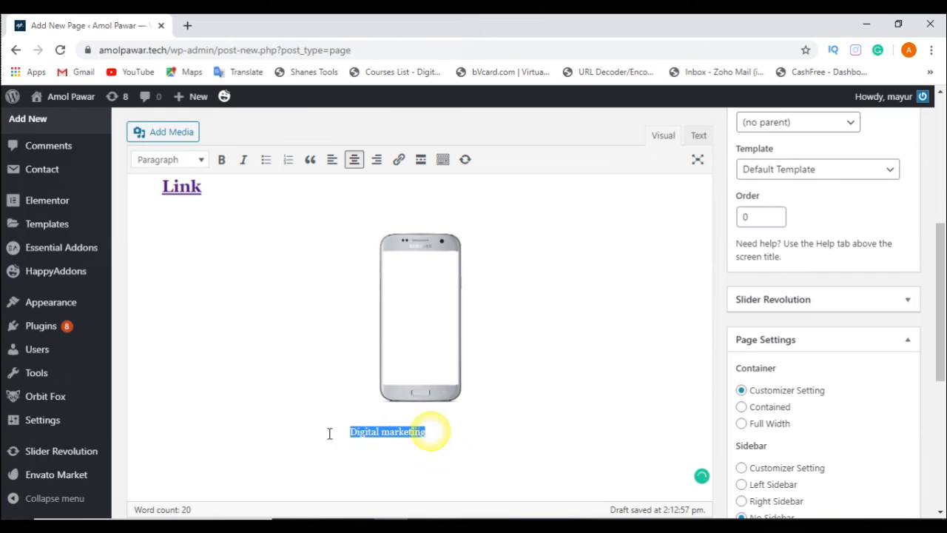
{"action": "left_click", "coordinate": [444, 431]}
{"action": "left_click_drag", "start_coordinate": [431, 432], "coordinate": [348, 433]}
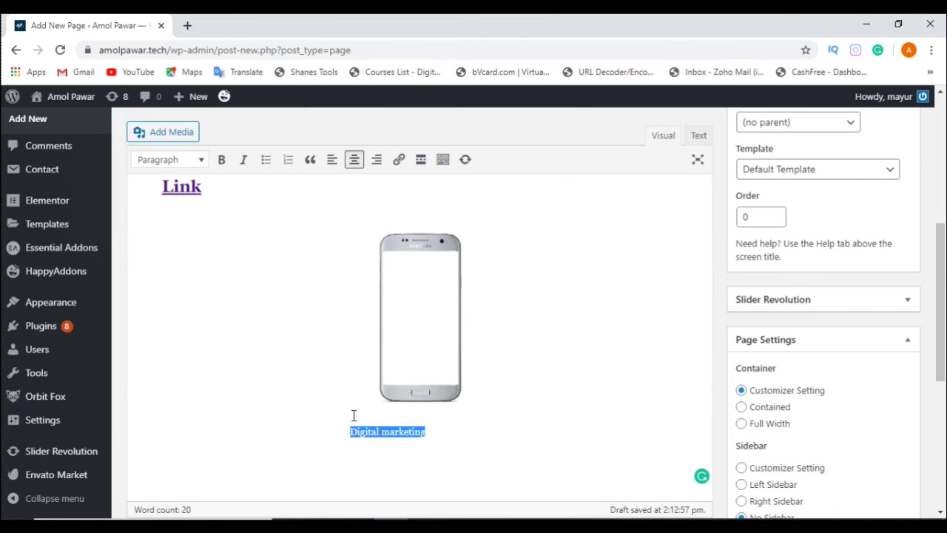
{"action": "left_click", "coordinate": [354, 159]}
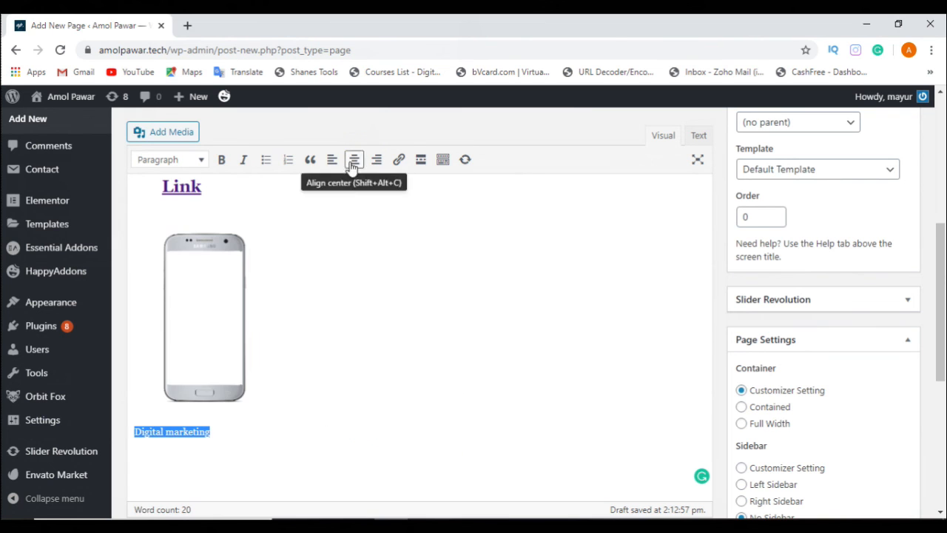
{"action": "left_click", "coordinate": [354, 160]}
{"action": "scroll", "coordinate": [444, 296], "scroll_direction": "down", "scroll_amount": 1}
{"action": "left_click", "coordinate": [530, 398]}
Step: Preview the draft Home Page in the browser and check its title and centred greeting heading
{"action": "scroll", "coordinate": [530, 397], "scroll_direction": "up", "scroll_amount": 4}
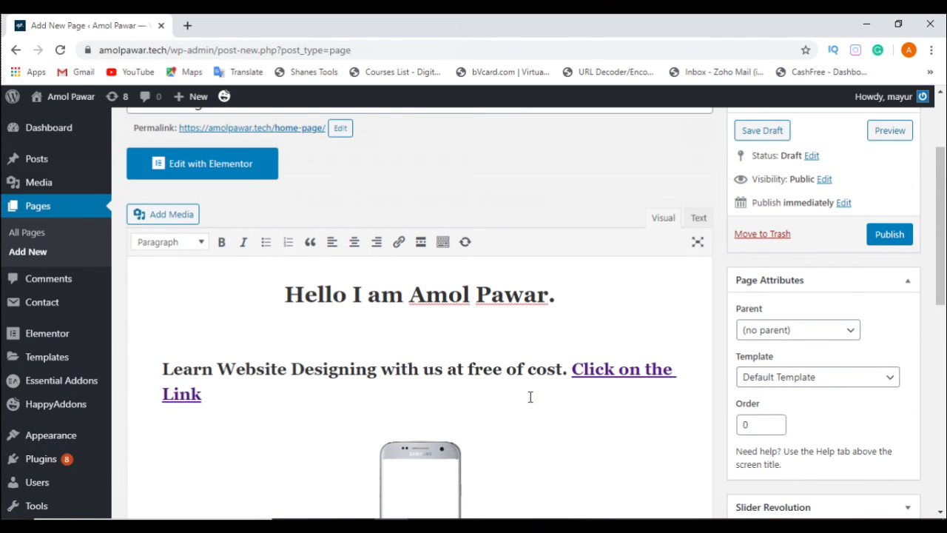
{"action": "scroll", "coordinate": [725, 296], "scroll_direction": "up", "scroll_amount": 2}
{"action": "scroll", "coordinate": [449, 357], "scroll_direction": "down", "scroll_amount": 3}
{"action": "scroll", "coordinate": [450, 353], "scroll_direction": "up", "scroll_amount": 3}
{"action": "left_click", "coordinate": [891, 270]}
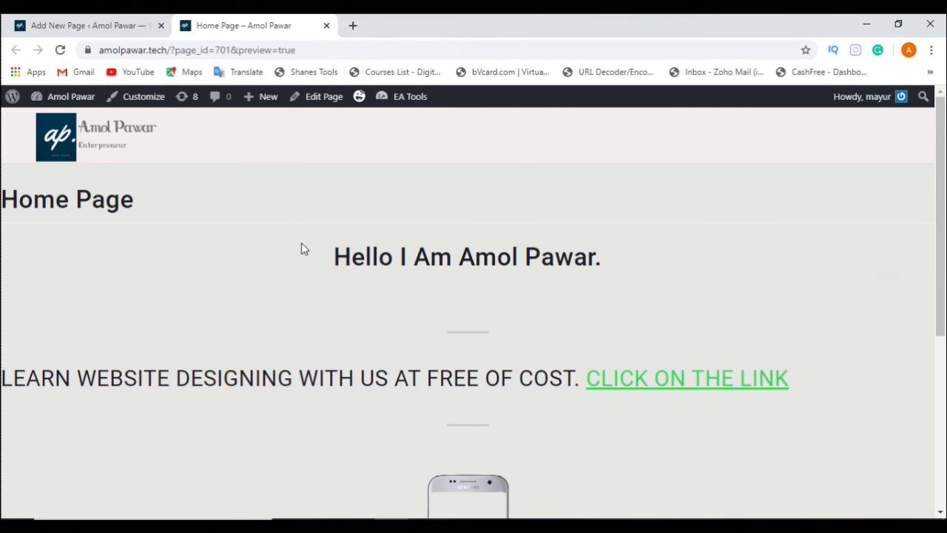
{"action": "scroll", "coordinate": [421, 275], "scroll_direction": "down", "scroll_amount": 1}
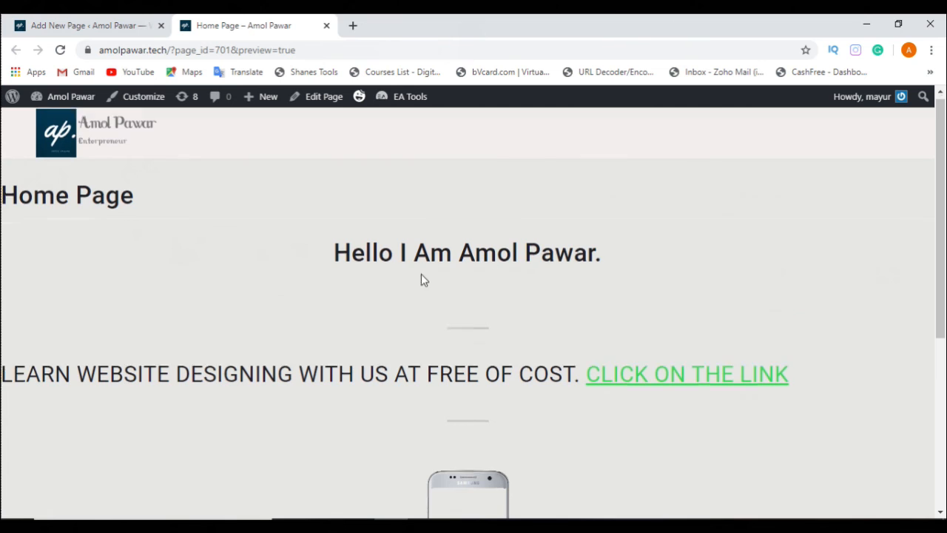
{"action": "scroll", "coordinate": [421, 273], "scroll_direction": "up", "scroll_amount": 1}
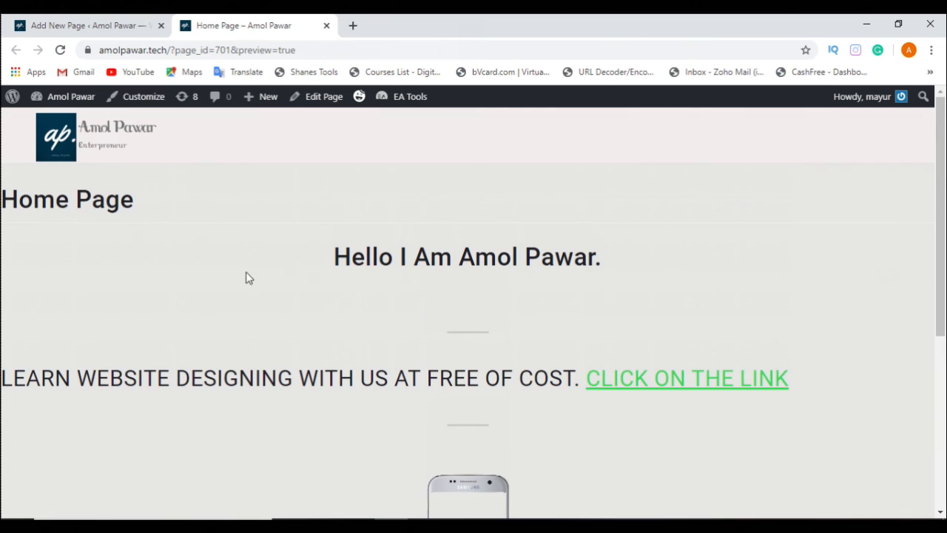
{"action": "left_click_drag", "start_coordinate": [336, 256], "coordinate": [627, 250]}
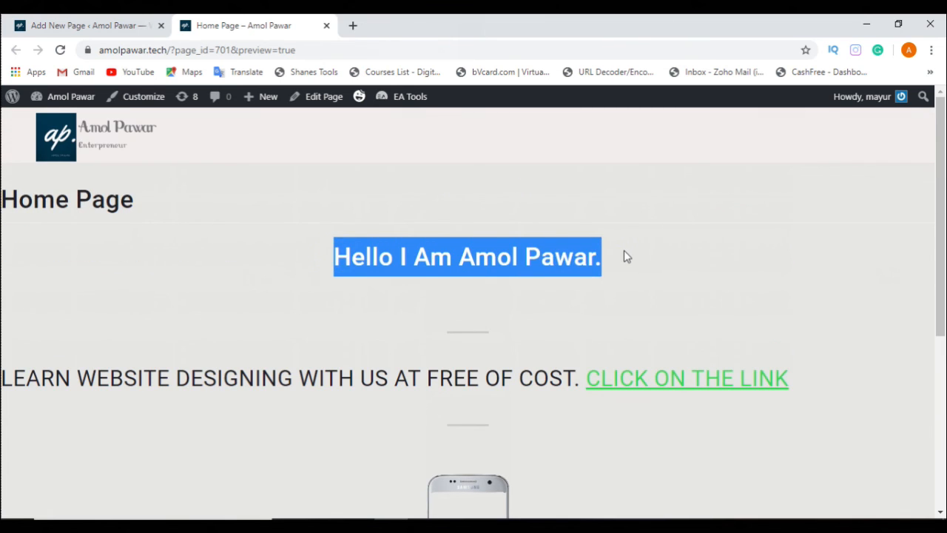
{"action": "left_click", "coordinate": [624, 250]}
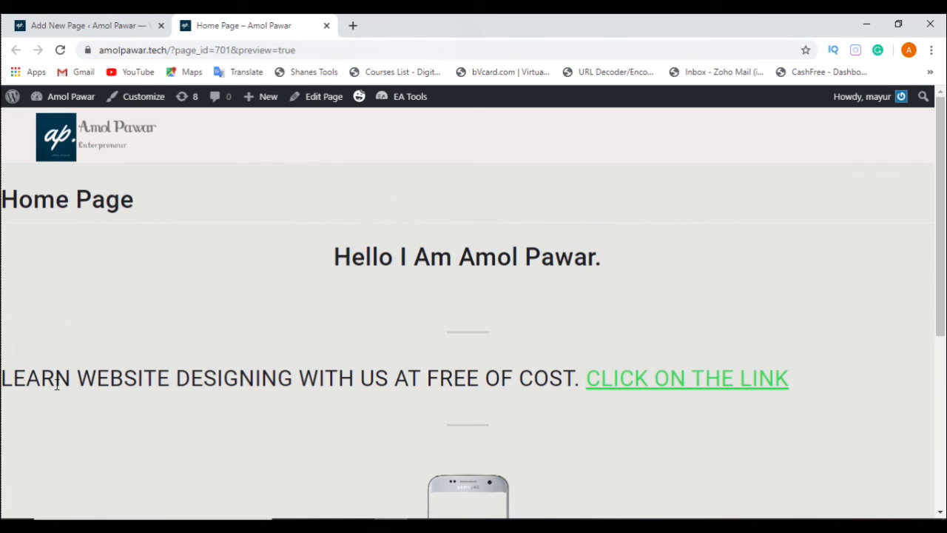
Step: Examine the blockquote with its link and the captioned phone image in the page preview
{"action": "left_click_drag", "start_coordinate": [13, 378], "coordinate": [682, 396]}
{"action": "scroll", "coordinate": [712, 400], "scroll_direction": "down", "scroll_amount": 3}
{"action": "scroll", "coordinate": [680, 228], "scroll_direction": "up", "scroll_amount": 1}
{"action": "scroll", "coordinate": [681, 234], "scroll_direction": "down", "scroll_amount": 2}
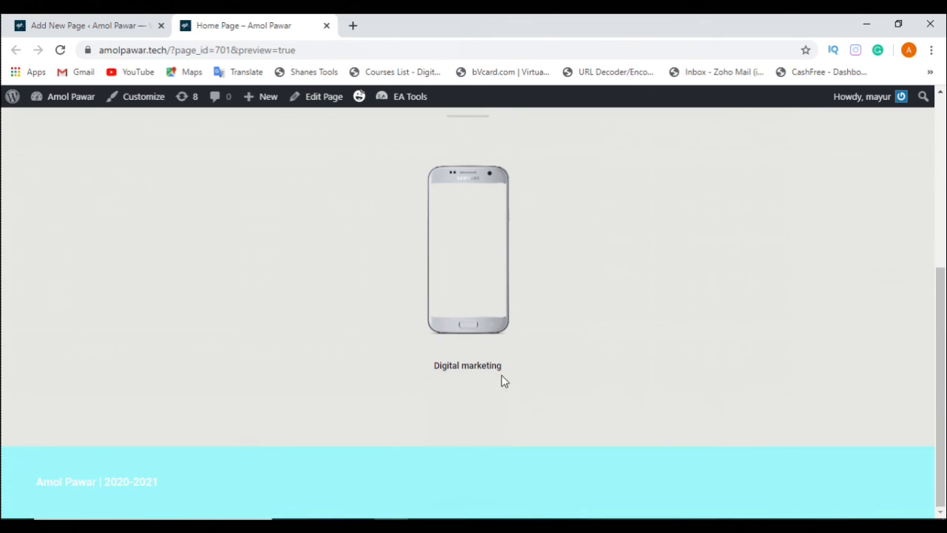
{"action": "scroll", "coordinate": [455, 290], "scroll_direction": "up", "scroll_amount": 1}
{"action": "scroll", "coordinate": [455, 290], "scroll_direction": "up", "scroll_amount": 1}
{"action": "scroll", "coordinate": [490, 342], "scroll_direction": "down", "scroll_amount": 2}
{"action": "scroll", "coordinate": [528, 373], "scroll_direction": "up", "scroll_amount": 2}
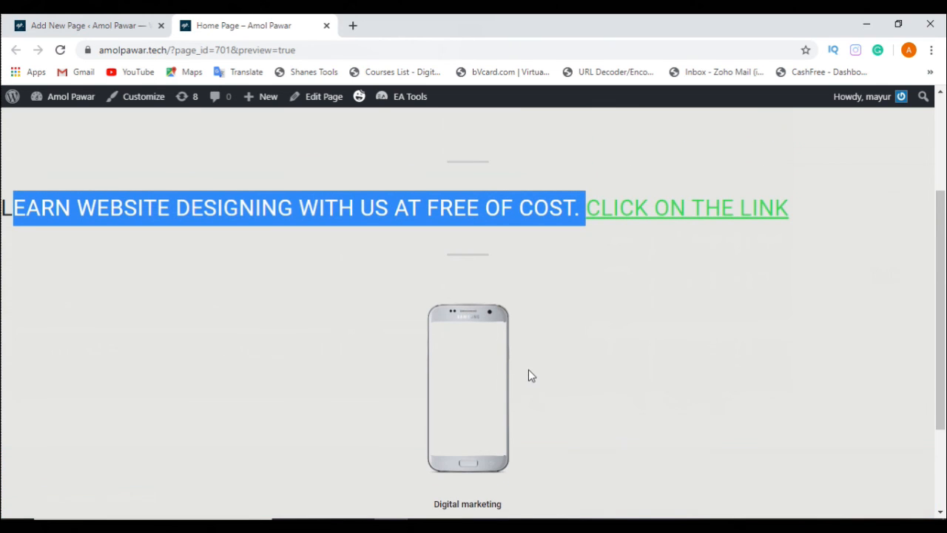
Step: Test the "Click on the Link" link in the preview, look through the page it opens, and close the preview
{"action": "left_click", "coordinate": [701, 212]}
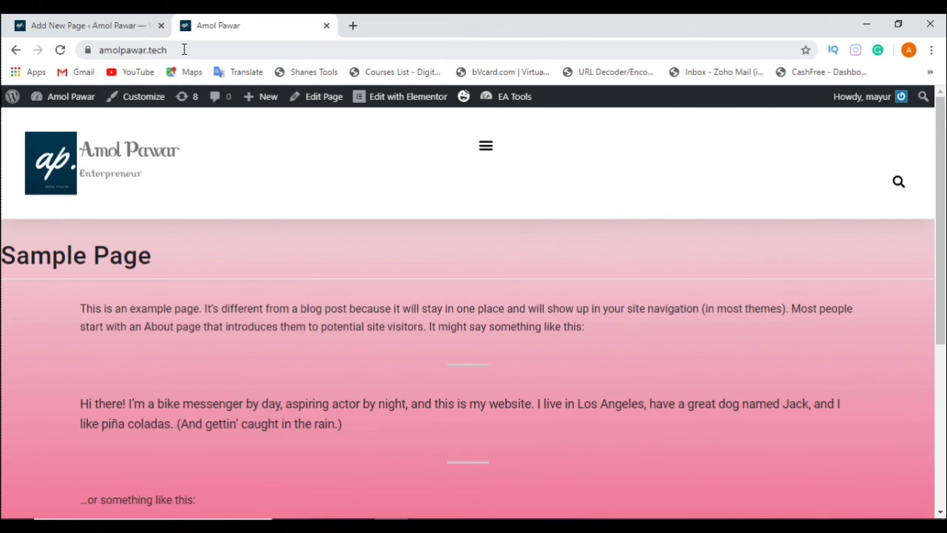
{"action": "scroll", "coordinate": [344, 93], "scroll_direction": "down", "scroll_amount": 4}
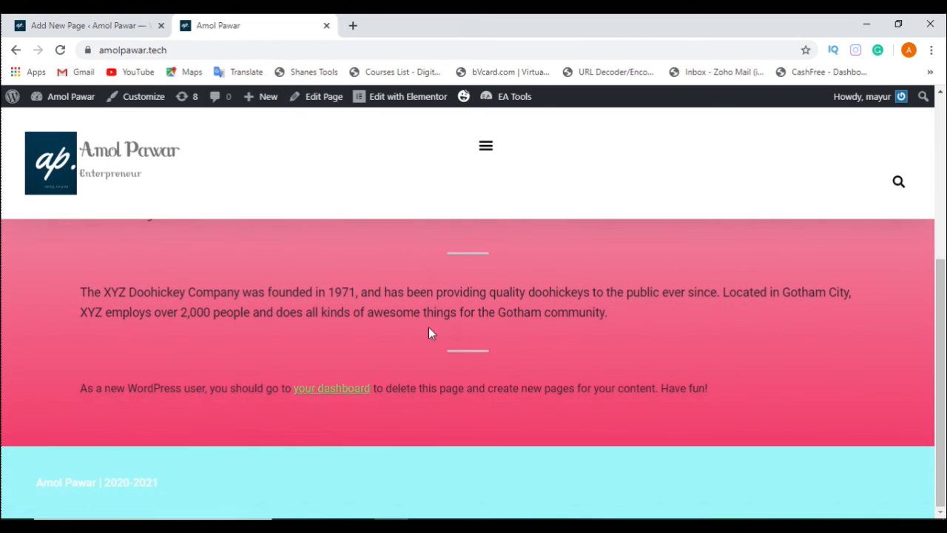
{"action": "scroll", "coordinate": [430, 333], "scroll_direction": "up", "scroll_amount": 5}
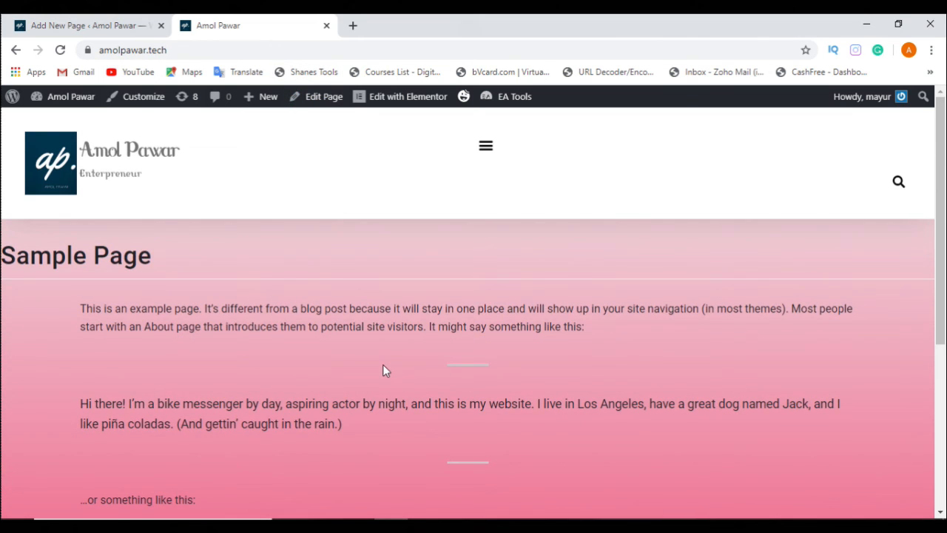
{"action": "scroll", "coordinate": [383, 366], "scroll_direction": "down", "scroll_amount": 5}
{"action": "scroll", "coordinate": [384, 363], "scroll_direction": "up", "scroll_amount": 5}
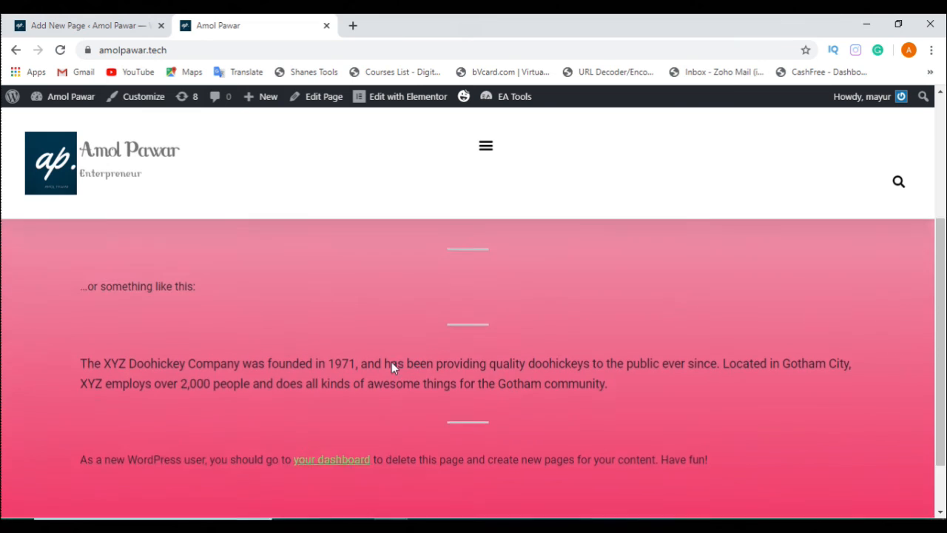
{"action": "key", "text": "ctrl+w"}
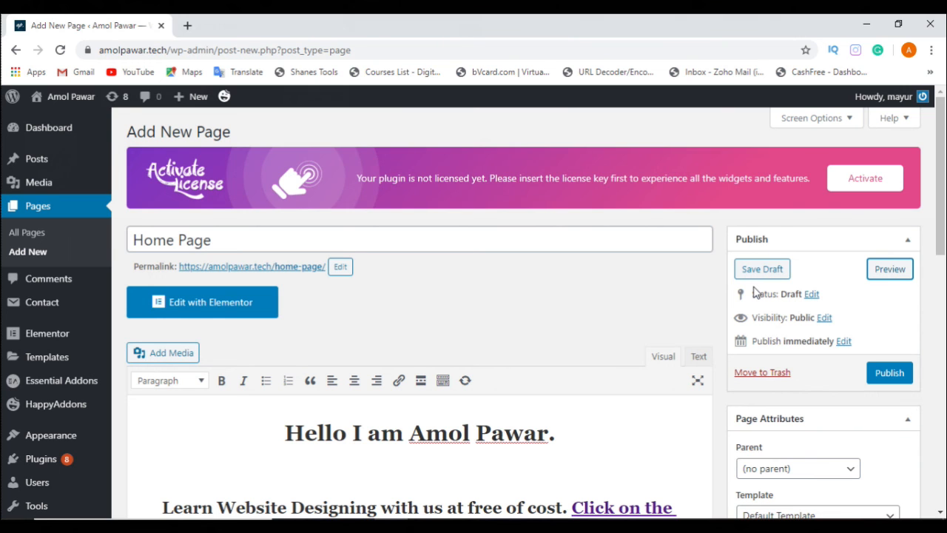
{"action": "scroll", "coordinate": [585, 337], "scroll_direction": "down", "scroll_amount": 5}
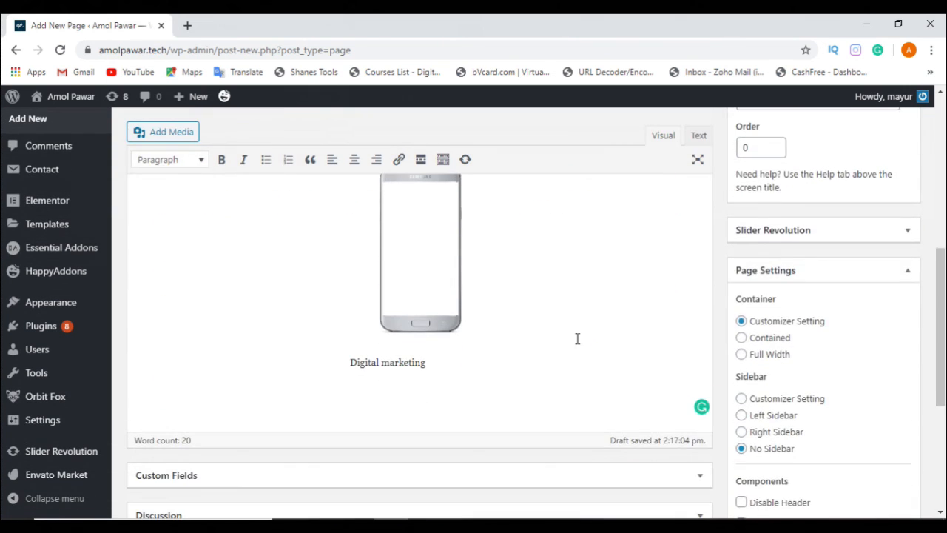
{"action": "scroll", "coordinate": [577, 338], "scroll_direction": "down", "scroll_amount": 4}
{"action": "scroll", "coordinate": [578, 344], "scroll_direction": "up", "scroll_amount": 5}
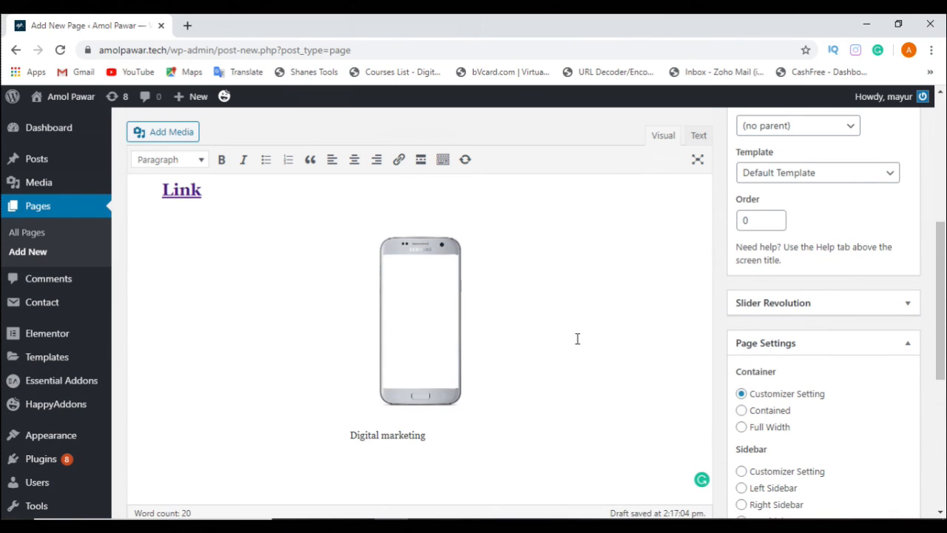
{"action": "scroll", "coordinate": [577, 338], "scroll_direction": "up", "scroll_amount": 3}
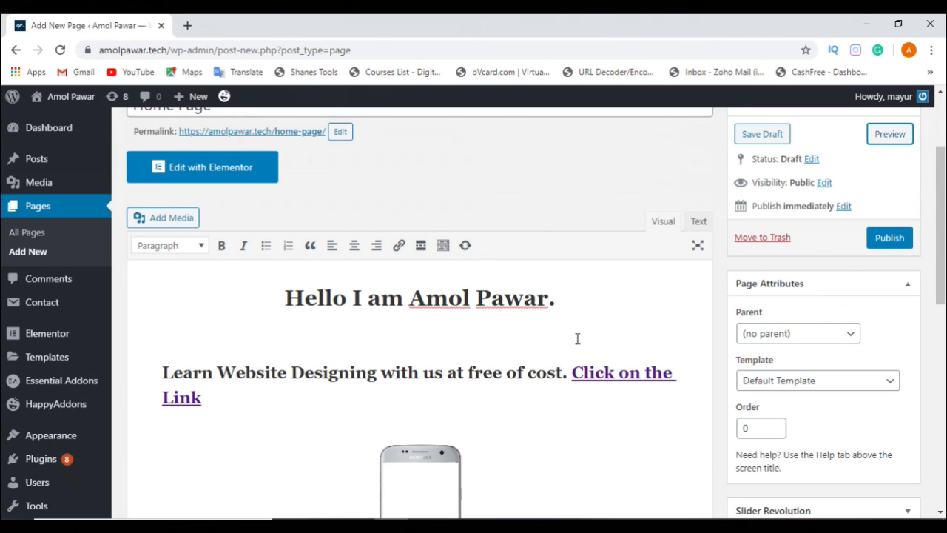
{"action": "scroll", "coordinate": [577, 338], "scroll_direction": "up", "scroll_amount": 2}
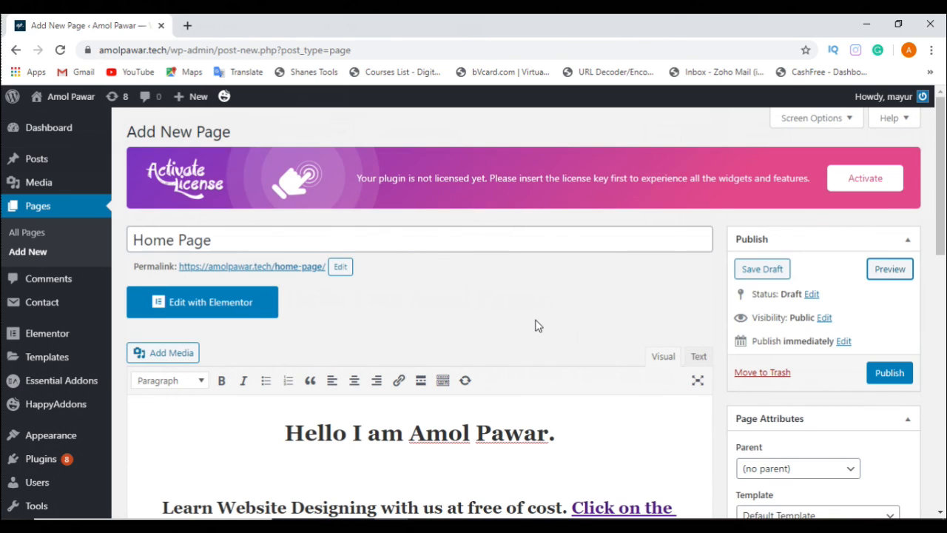